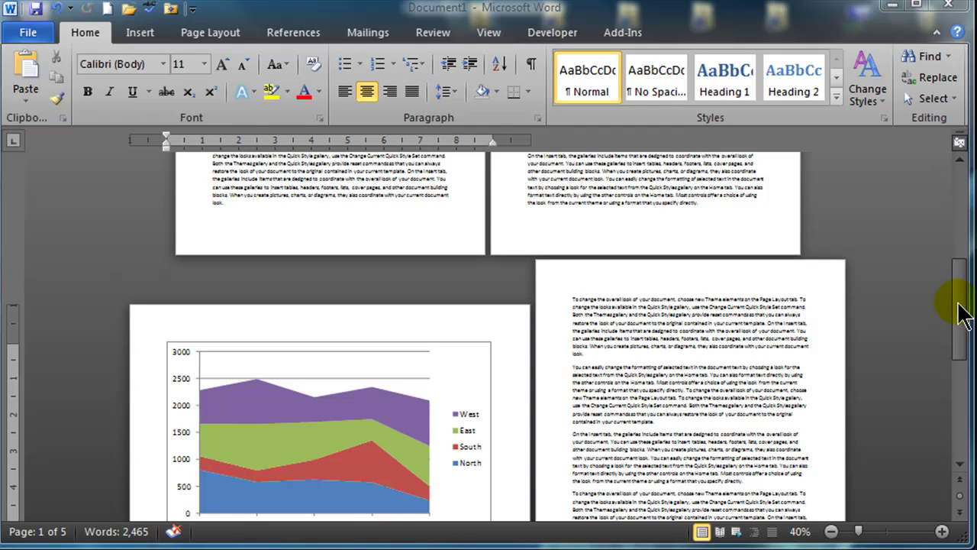
- Examine the sample document's pages, comparing the landscape chart page with the surrounding portrait text pages
{"action": "left_click_drag", "start_coordinate": [964, 313], "coordinate": [962, 319]}
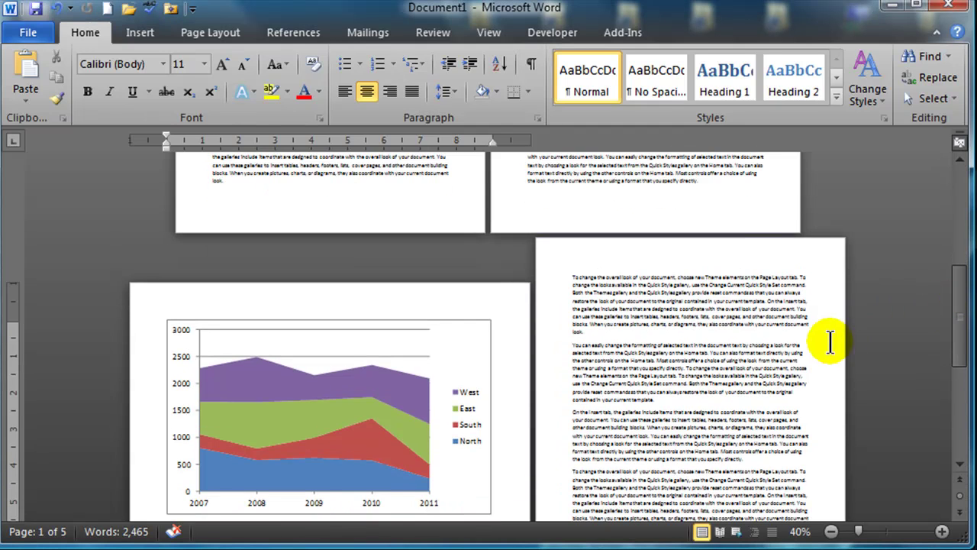
{"action": "scroll", "coordinate": [830, 343], "scroll_direction": "up", "scroll_amount": 5}
{"action": "scroll", "coordinate": [829, 354], "scroll_direction": "down", "scroll_amount": 2}
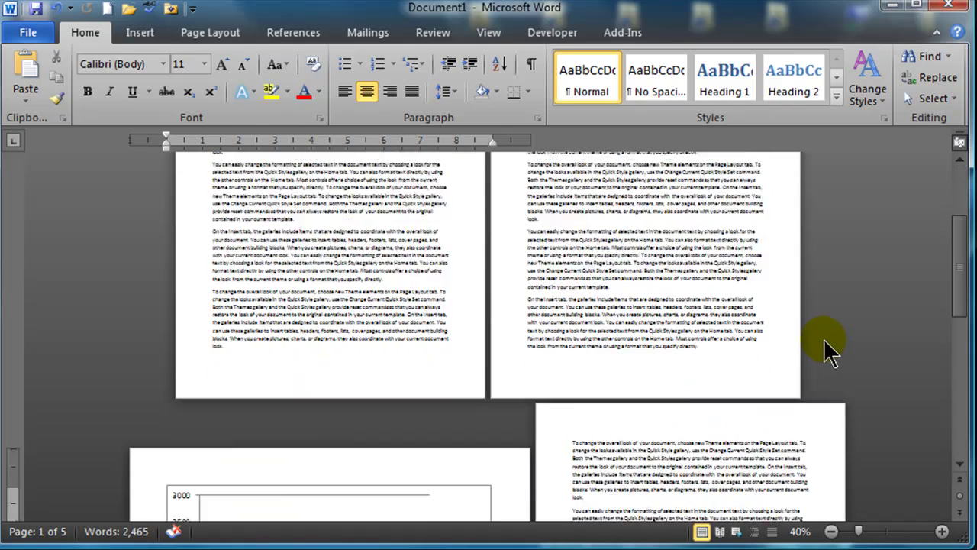
{"action": "scroll", "coordinate": [830, 351], "scroll_direction": "down", "scroll_amount": 6}
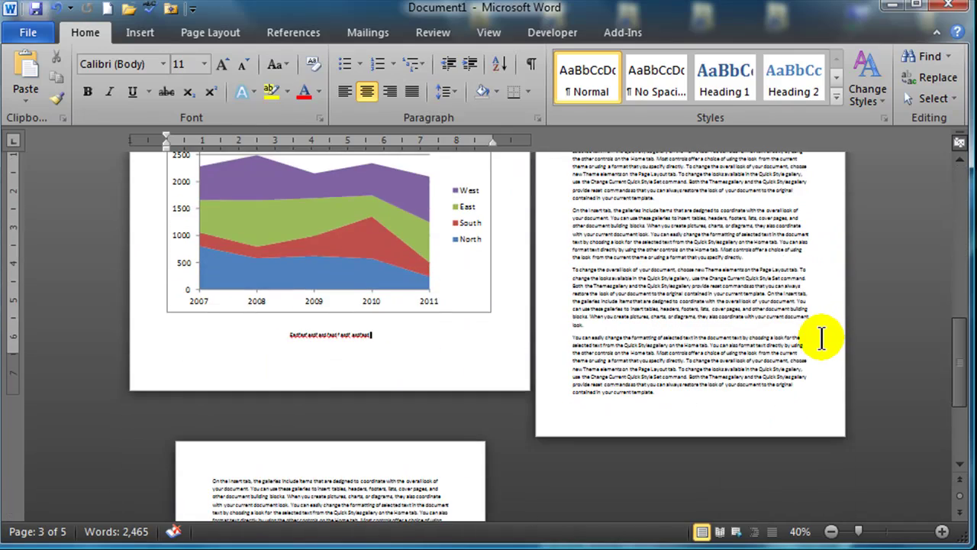
{"action": "scroll", "coordinate": [822, 339], "scroll_direction": "up", "scroll_amount": 2}
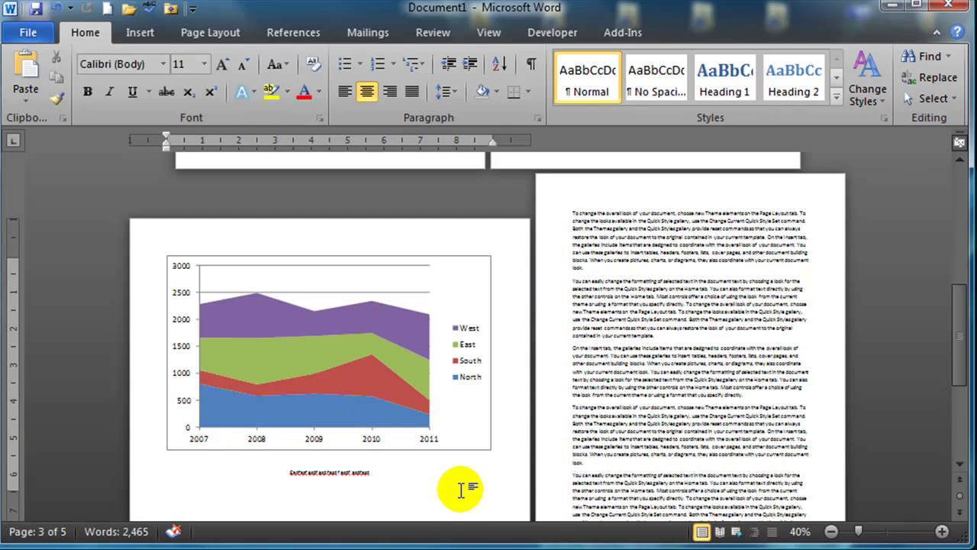
{"action": "scroll", "coordinate": [450, 473], "scroll_direction": "up", "scroll_amount": 1}
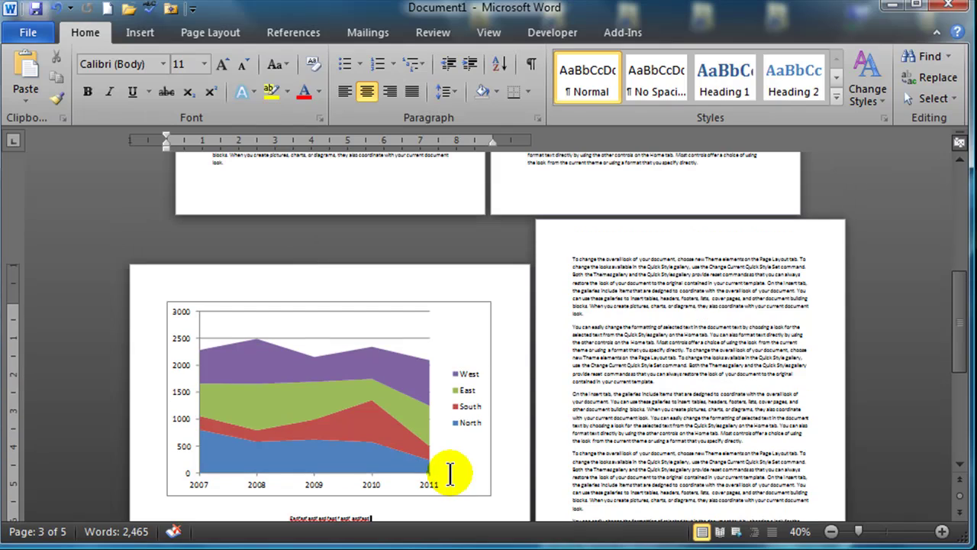
{"action": "scroll", "coordinate": [451, 473], "scroll_direction": "down", "scroll_amount": 2}
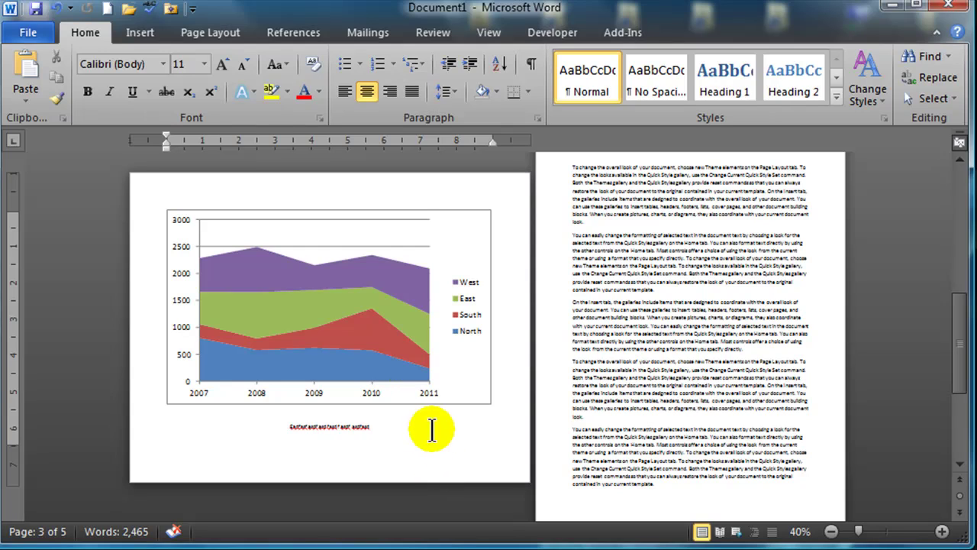
- Create a new blank document and set its zoom level to 110%
{"action": "left_click", "coordinate": [108, 9]}
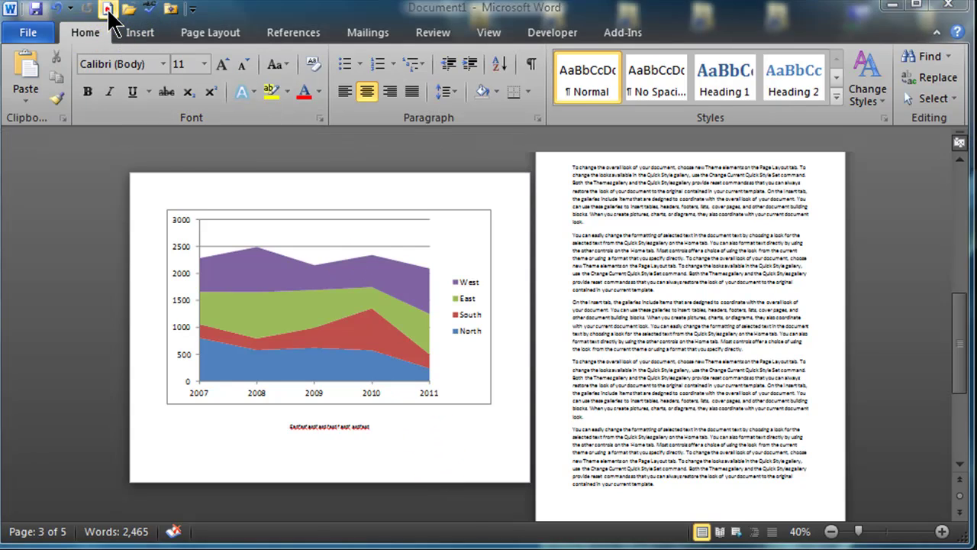
{"action": "left_click", "coordinate": [946, 538]}
{"action": "left_click", "coordinate": [947, 537]}
{"action": "left_click", "coordinate": [946, 538]}
{"action": "left_click", "coordinate": [947, 538]}
{"action": "left_click", "coordinate": [947, 537]}
{"action": "left_click", "coordinate": [946, 537]}
{"action": "left_click", "coordinate": [945, 537]}
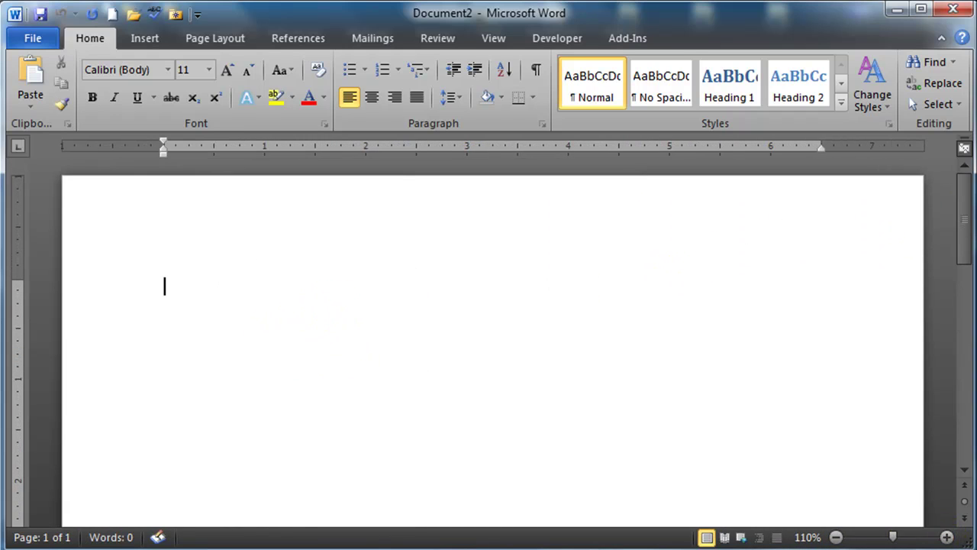
- Generate filler text with =rand(20,6) and remove the empty paragraph at its end
{"action": "type", "text": "=rand("}
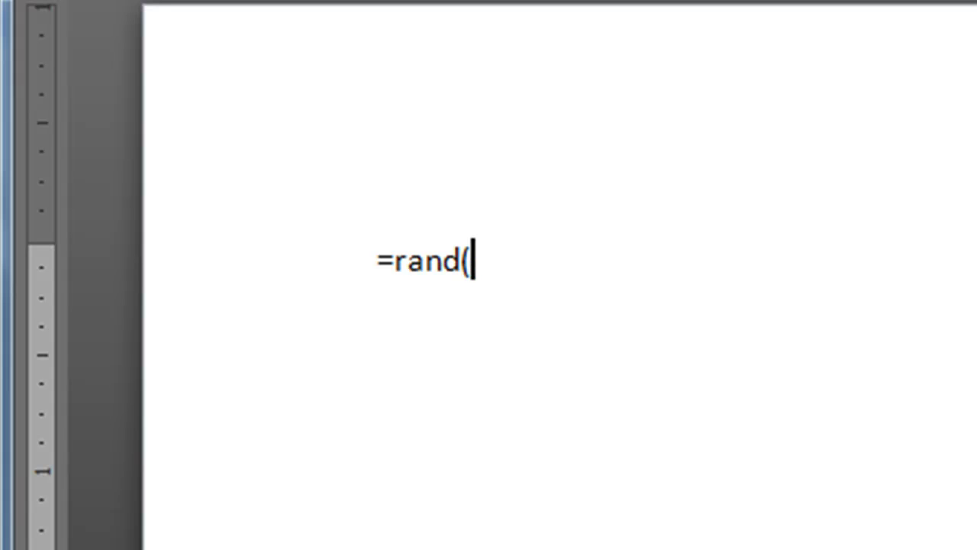
{"action": "type", "text": "20,7"}
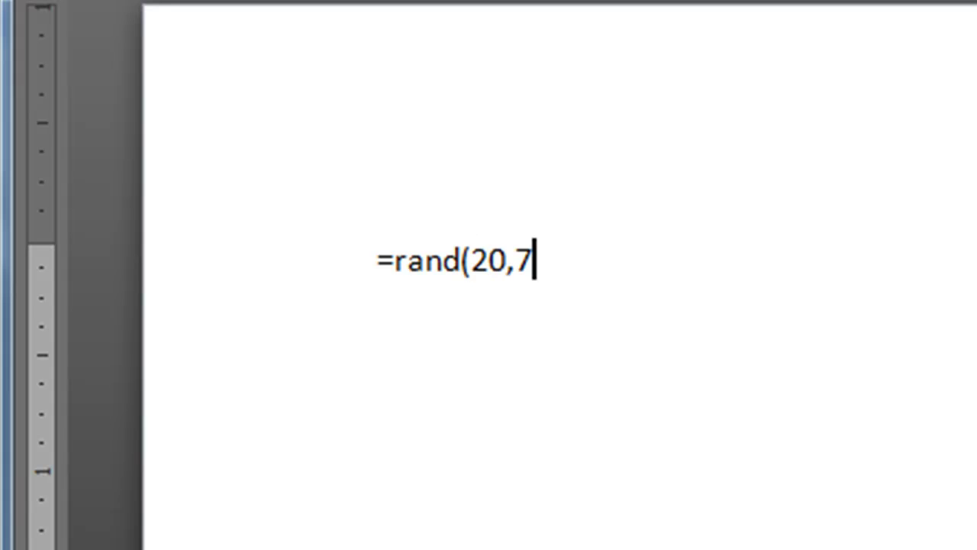
{"action": "key", "text": "BackSpace"}
{"action": "type", "text": "6)"}
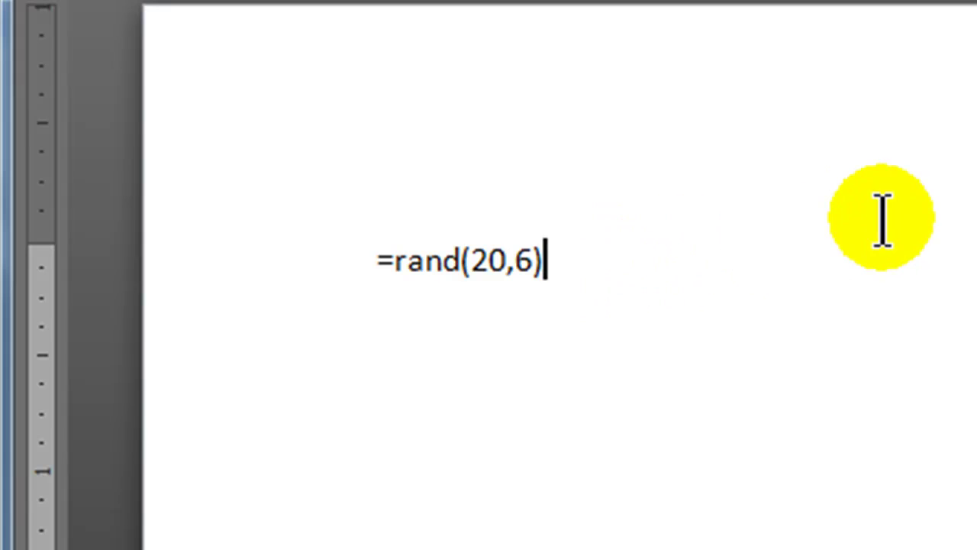
{"action": "key", "text": "Return"}
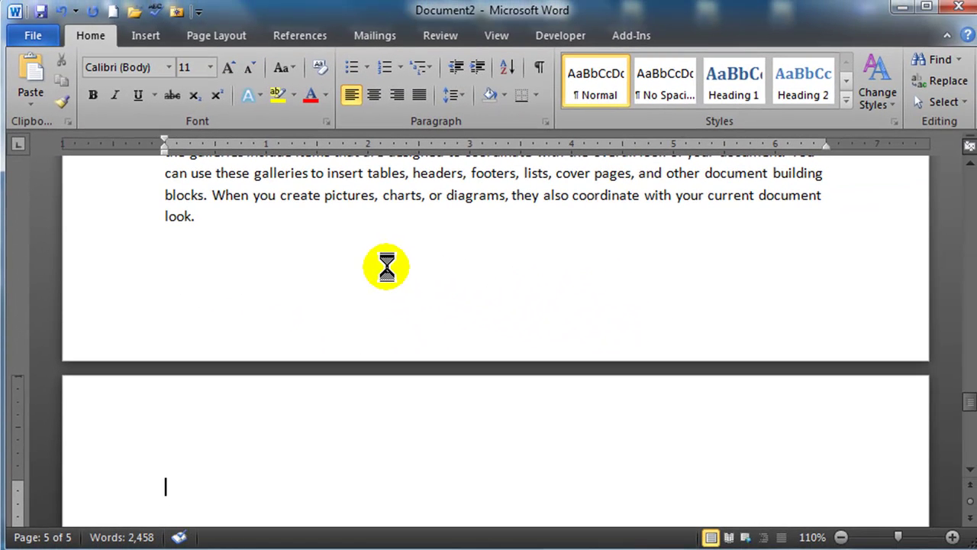
{"action": "key", "text": "BackSpace"}
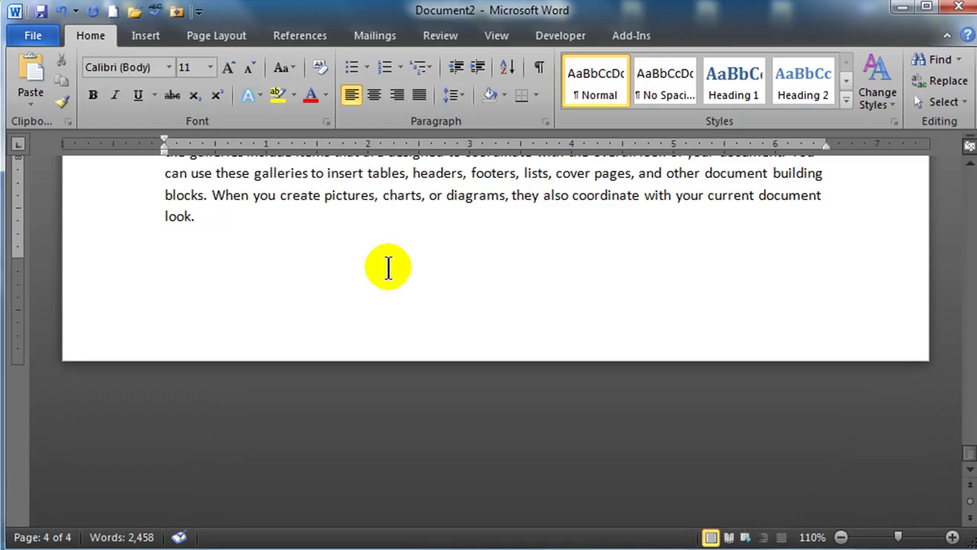
- Reduce the zoom to 20% and examine all the generated pages side by side
{"action": "scroll", "coordinate": [467, 351], "scroll_direction": "up", "scroll_amount": 15}
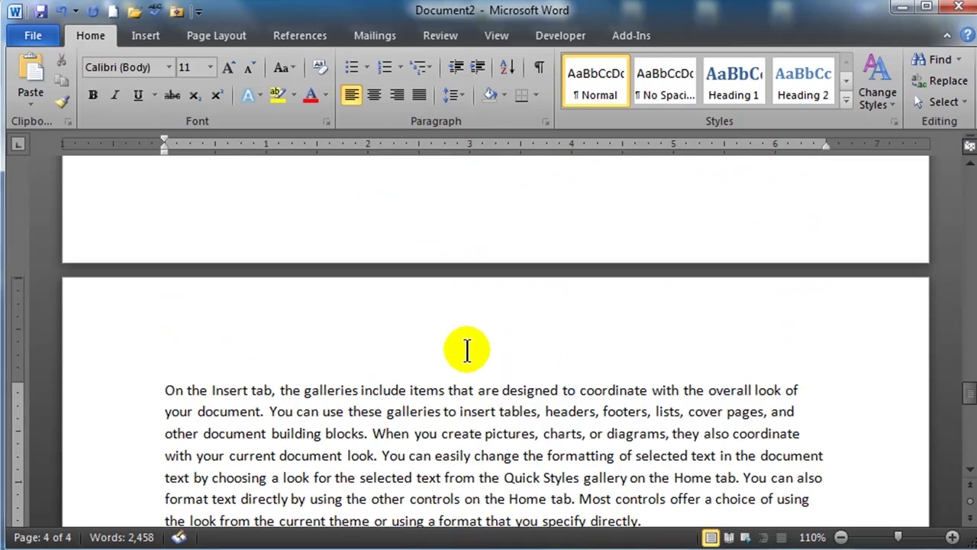
{"action": "scroll", "coordinate": [468, 351], "scroll_direction": "up", "scroll_amount": 10}
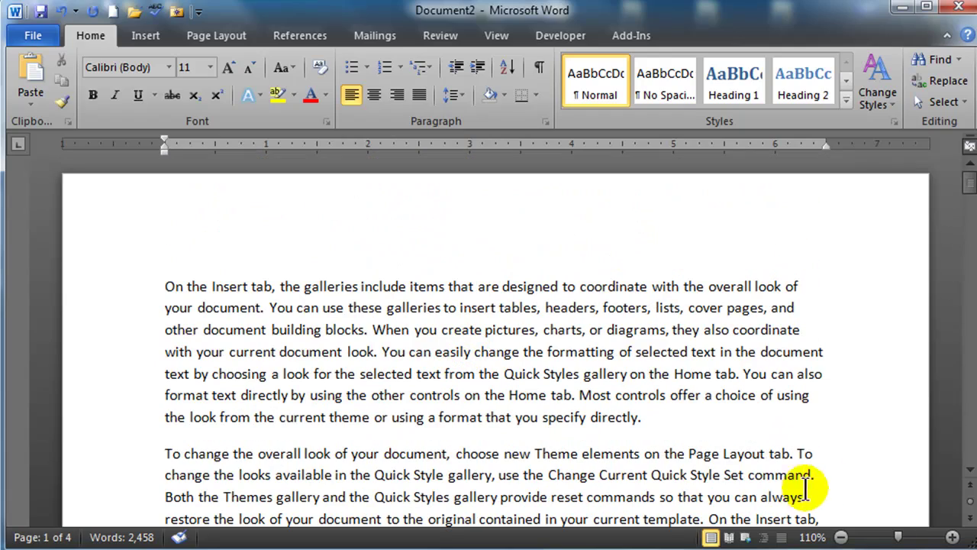
{"action": "left_click", "coordinate": [840, 537]}
{"action": "left_click", "coordinate": [840, 537]}
{"action": "left_click", "coordinate": [841, 537]}
{"action": "left_click", "coordinate": [841, 537]}
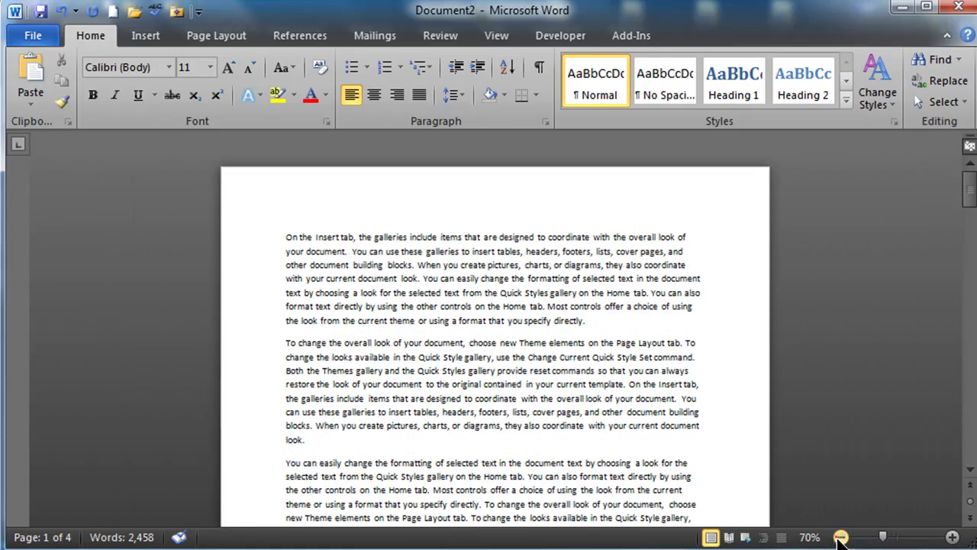
{"action": "left_click", "coordinate": [841, 538]}
{"action": "left_click", "coordinate": [841, 537]}
{"action": "left_click", "coordinate": [841, 537]}
{"action": "left_click", "coordinate": [841, 538]}
{"action": "left_click", "coordinate": [841, 537]}
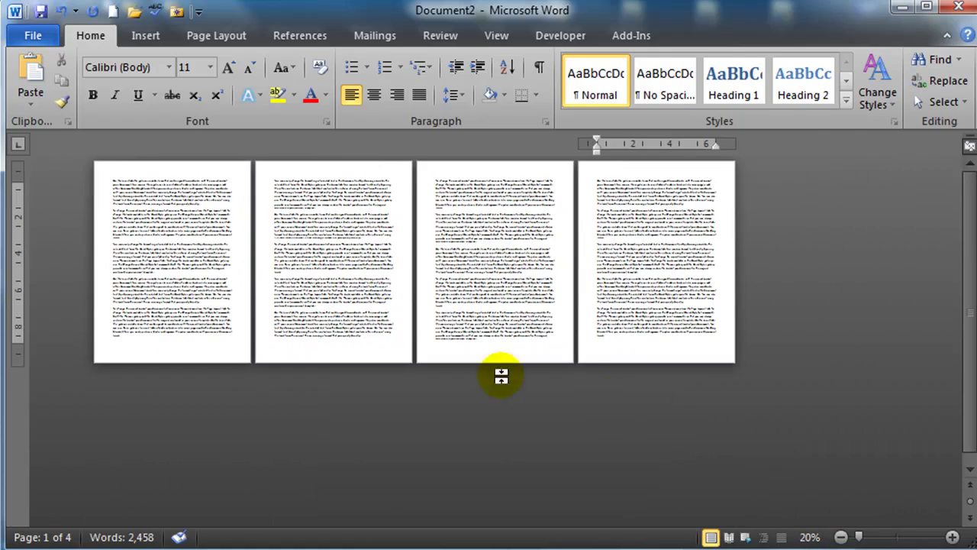
{"action": "left_click", "coordinate": [685, 296]}
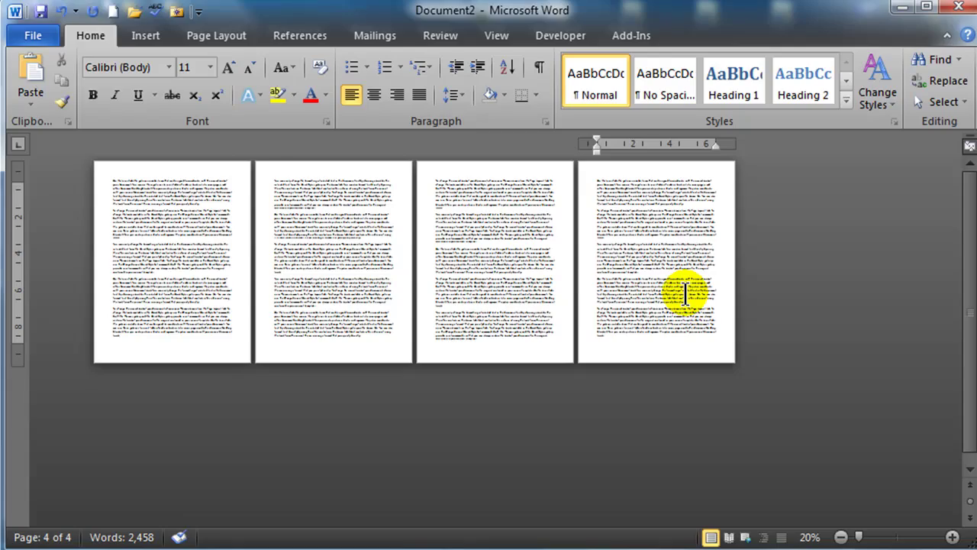
- Enlarge the view to 70% and place the insertion point before the first paragraph on page 2
{"action": "left_click", "coordinate": [952, 538]}
{"action": "left_click", "coordinate": [953, 537]}
{"action": "left_click", "coordinate": [952, 537]}
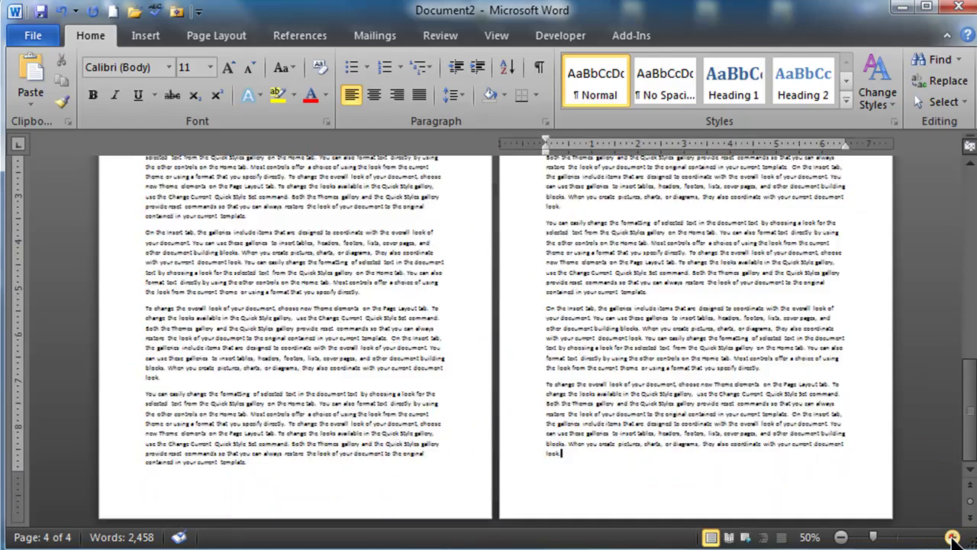
{"action": "left_click", "coordinate": [952, 538]}
{"action": "scroll", "coordinate": [509, 410], "scroll_direction": "up", "scroll_amount": 10}
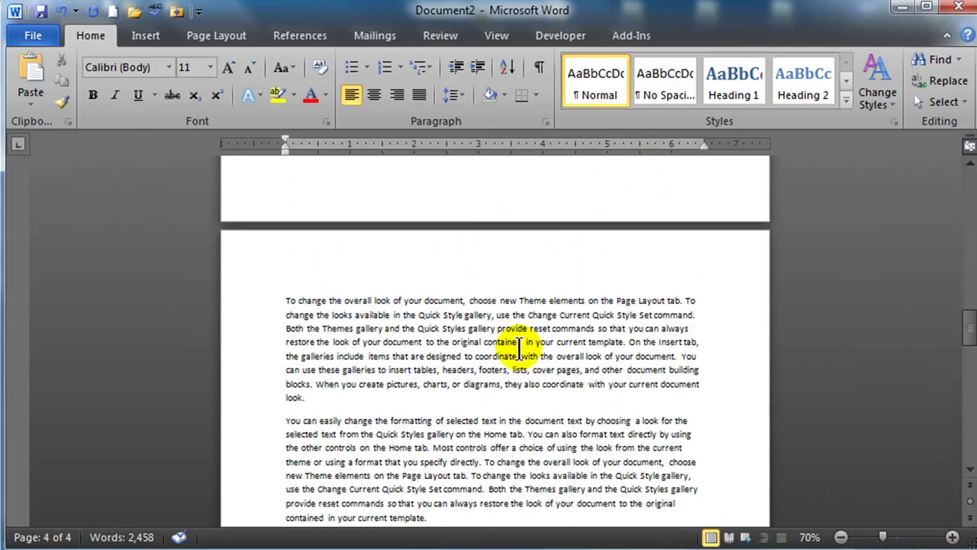
{"action": "scroll", "coordinate": [519, 349], "scroll_direction": "up", "scroll_amount": 15}
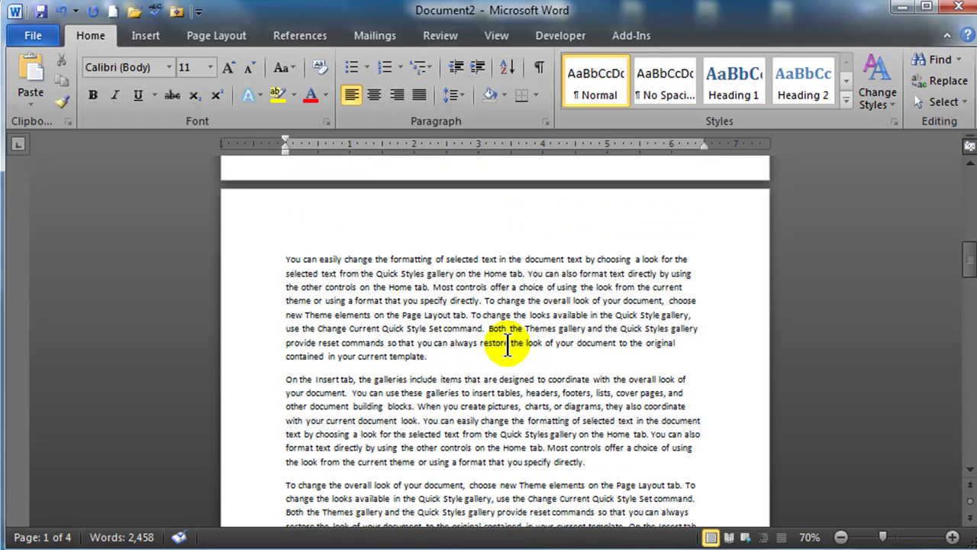
{"action": "left_click", "coordinate": [275, 256]}
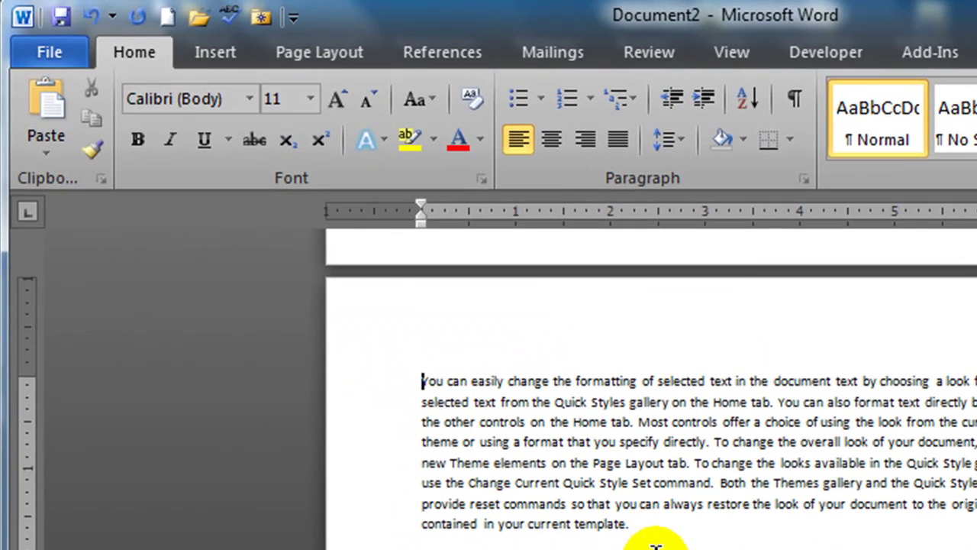
- Insert two consecutive Next Page section breaks before the paragraph beginning "You can easily change the formatting"
{"action": "scroll", "coordinate": [641, 538], "scroll_direction": "up", "scroll_amount": 5}
{"action": "scroll", "coordinate": [654, 544], "scroll_direction": "up", "scroll_amount": 3}
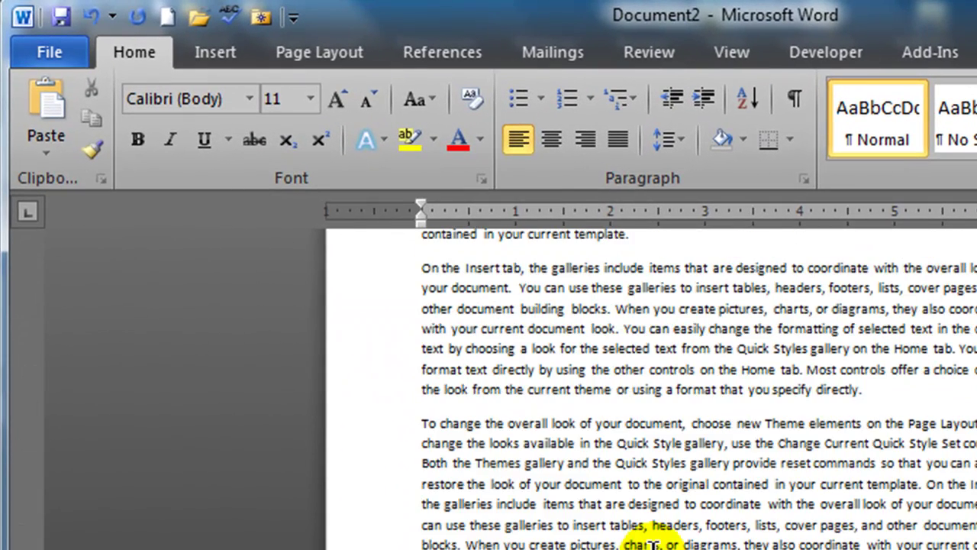
{"action": "scroll", "coordinate": [650, 544], "scroll_direction": "down", "scroll_amount": 6}
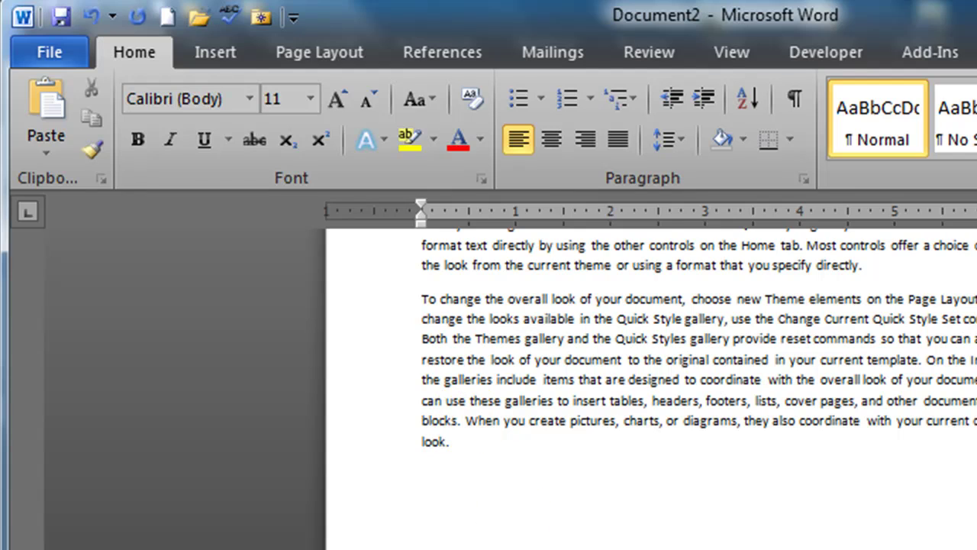
{"action": "scroll", "coordinate": [467, 421], "scroll_direction": "down", "scroll_amount": 2}
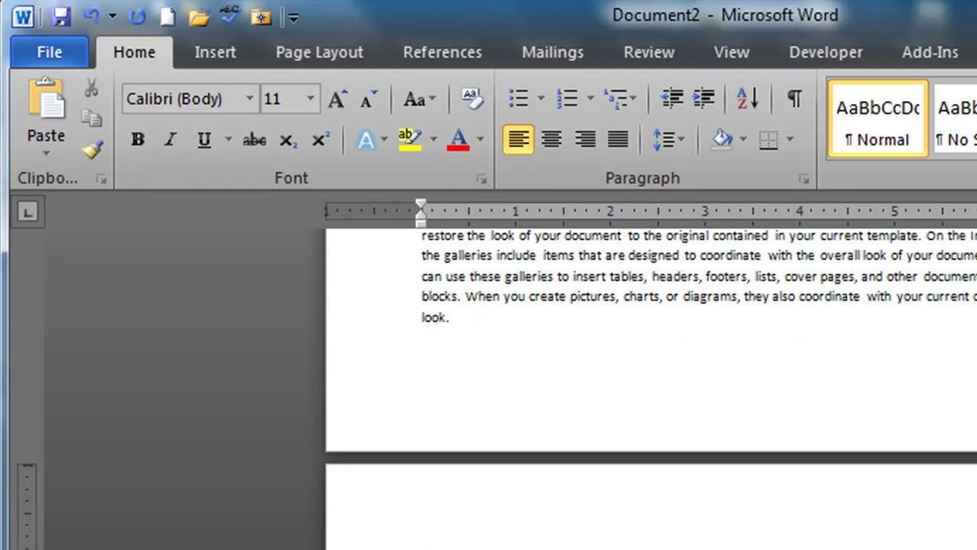
{"action": "scroll", "coordinate": [649, 343], "scroll_direction": "down", "scroll_amount": 2}
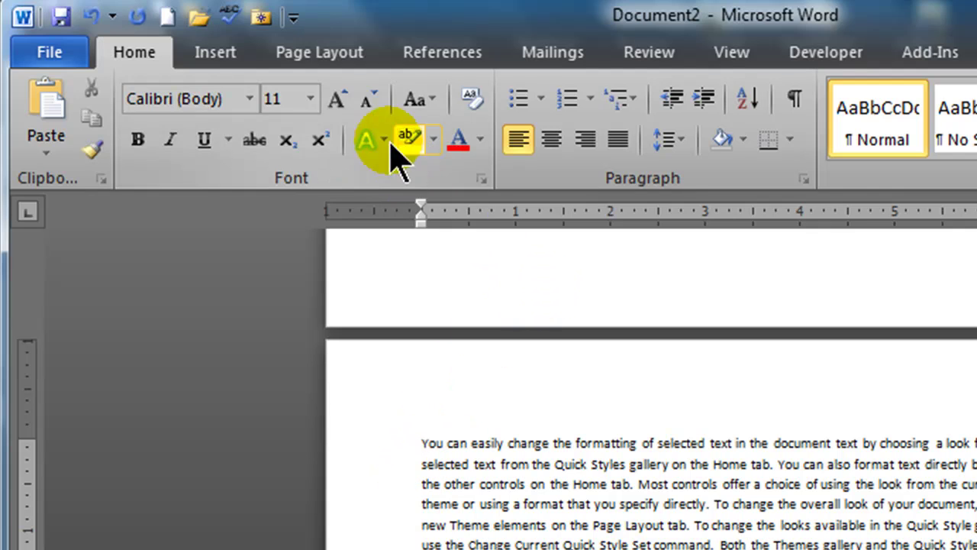
{"action": "left_click", "coordinate": [330, 60]}
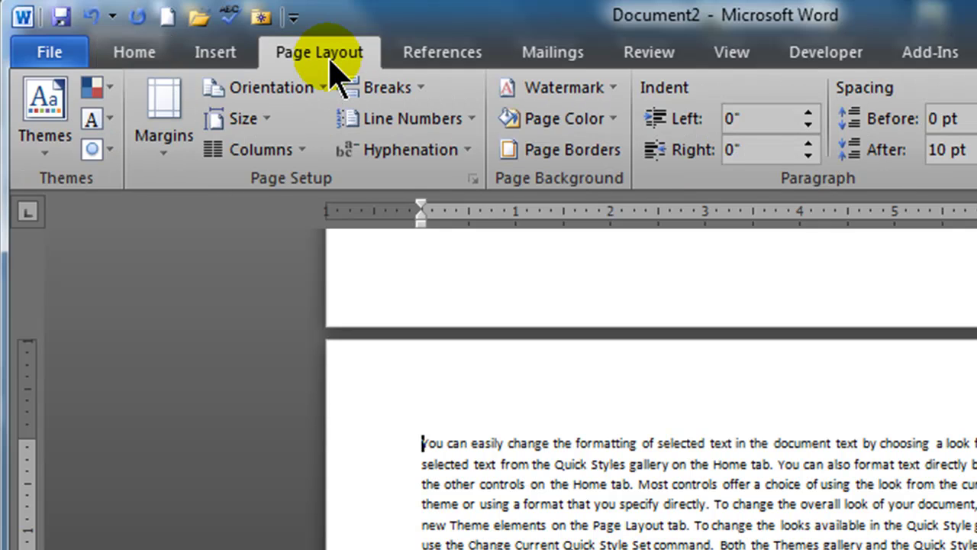
{"action": "left_click", "coordinate": [391, 88]}
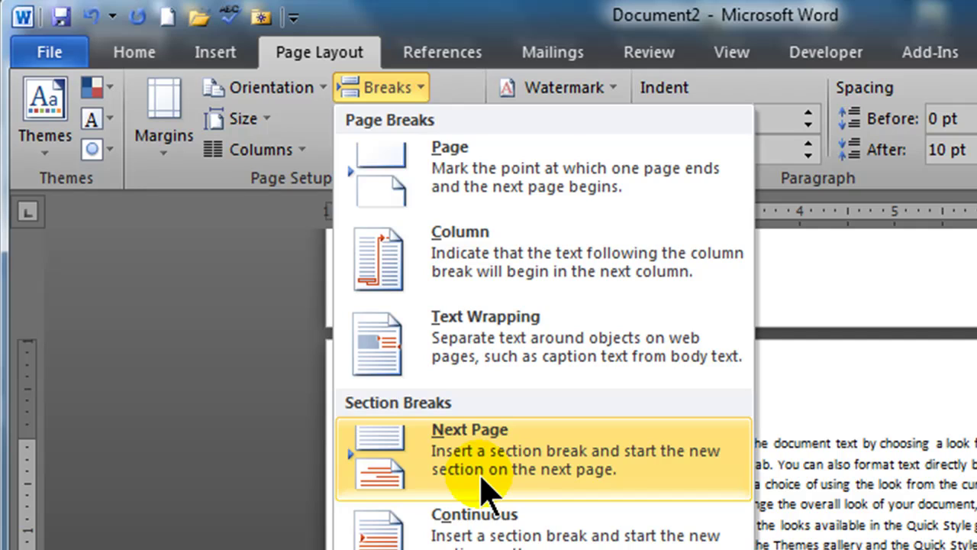
{"action": "left_click", "coordinate": [477, 452]}
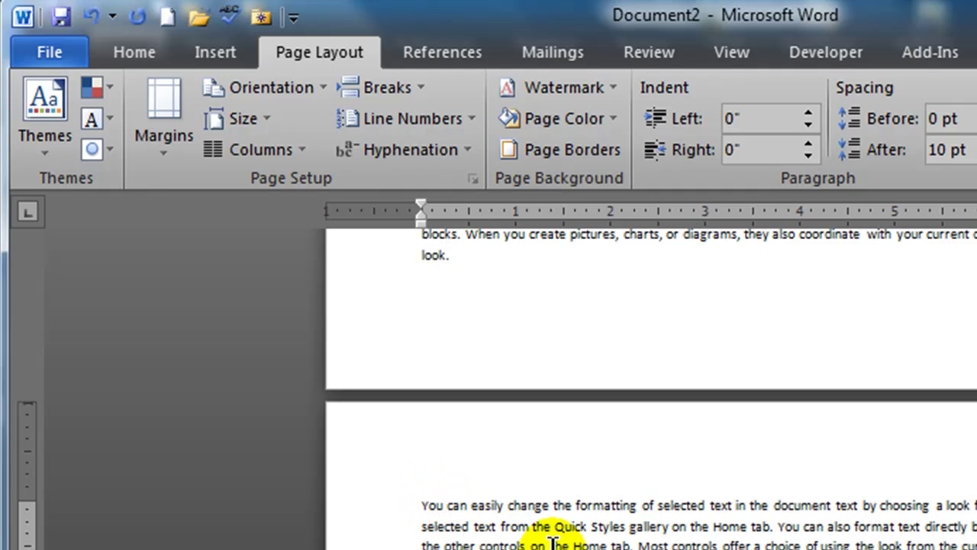
{"action": "left_click", "coordinate": [384, 90]}
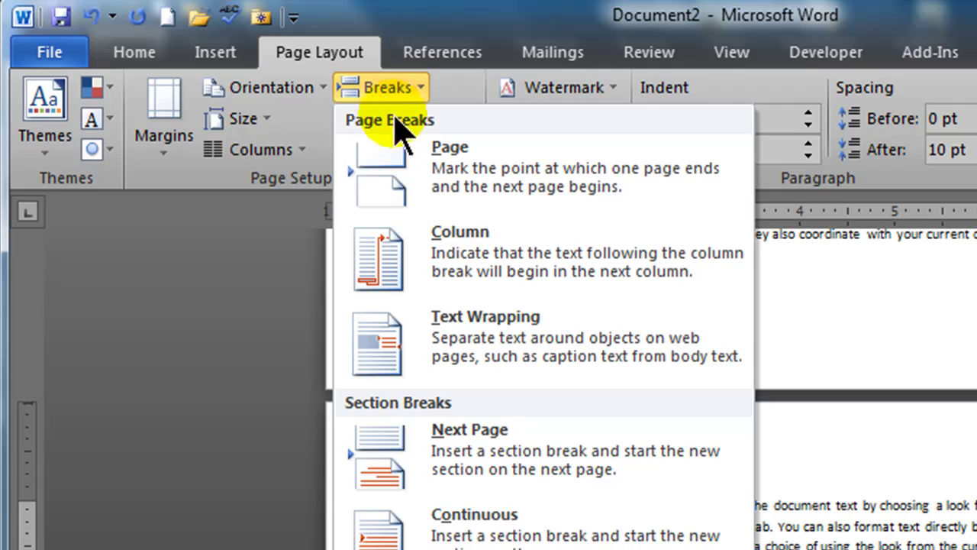
{"action": "left_click", "coordinate": [453, 440]}
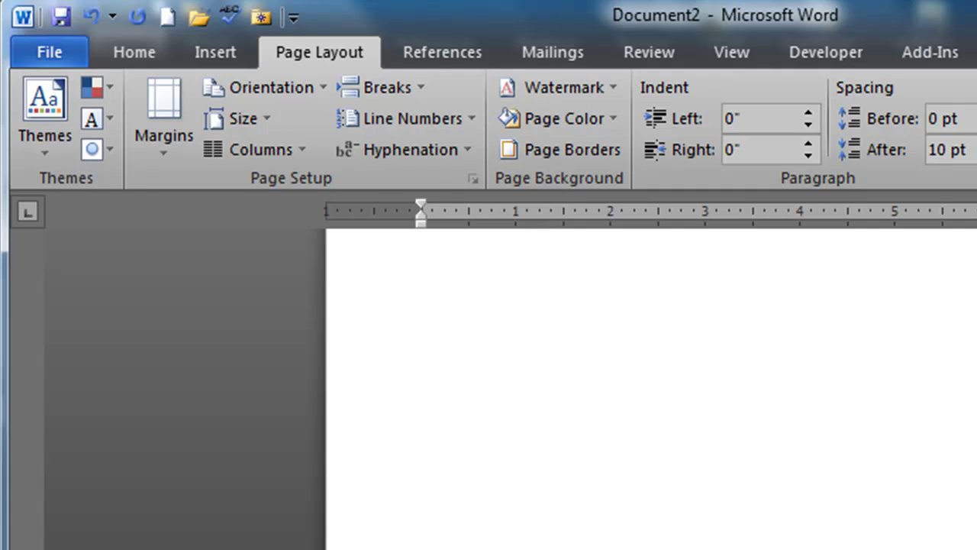
- Display the formatting marks and check the section break at the end of page 1
{"action": "scroll", "coordinate": [649, 382], "scroll_direction": "up", "scroll_amount": 3}
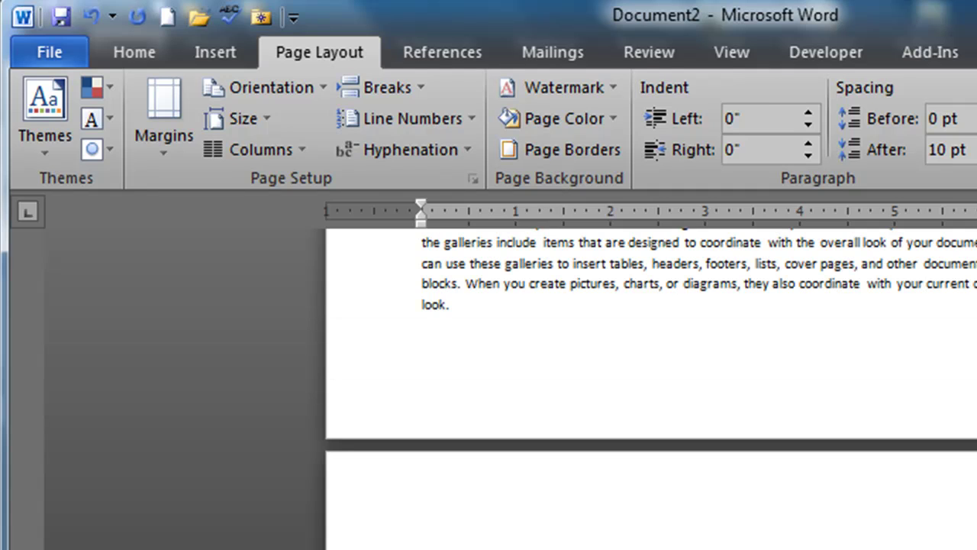
{"action": "left_click", "coordinate": [149, 55]}
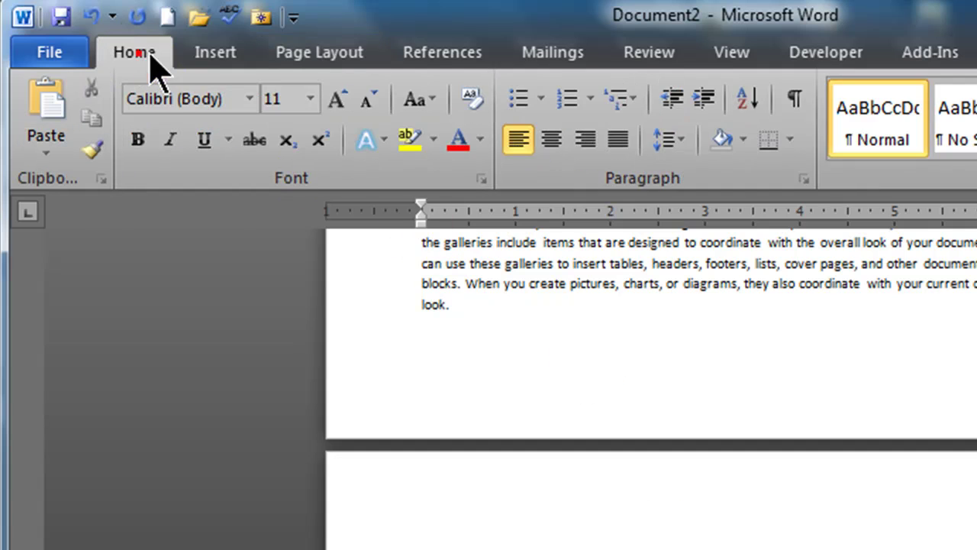
{"action": "left_click", "coordinate": [795, 100]}
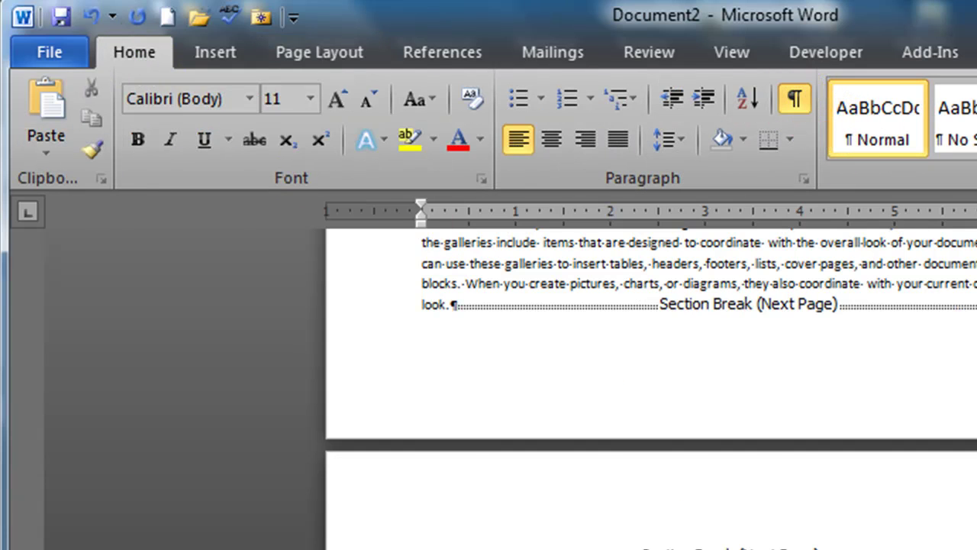
{"action": "scroll", "coordinate": [581, 382], "scroll_direction": "up", "scroll_amount": 5}
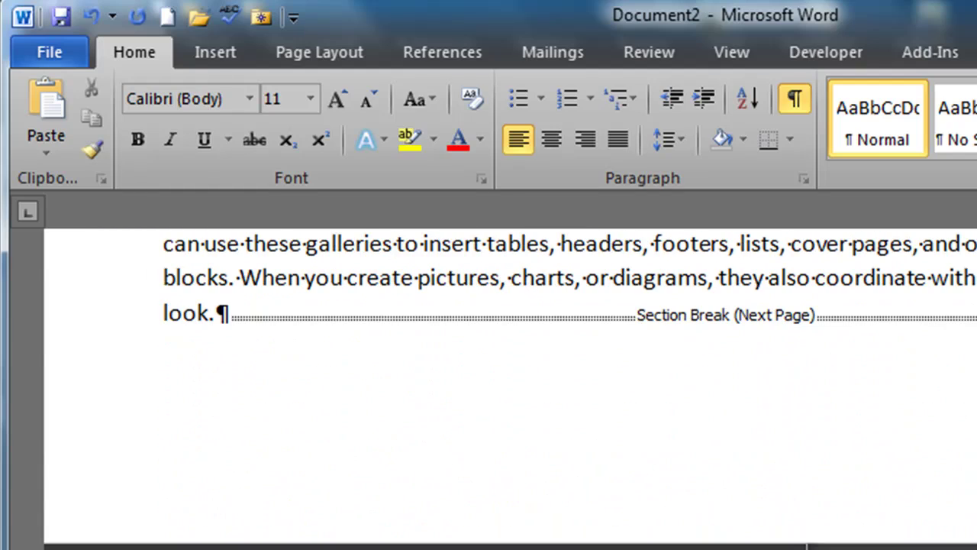
- Place the insertion point before the section break on the blank second page
{"action": "scroll", "coordinate": [546, 539], "scroll_direction": "up", "scroll_amount": 2}
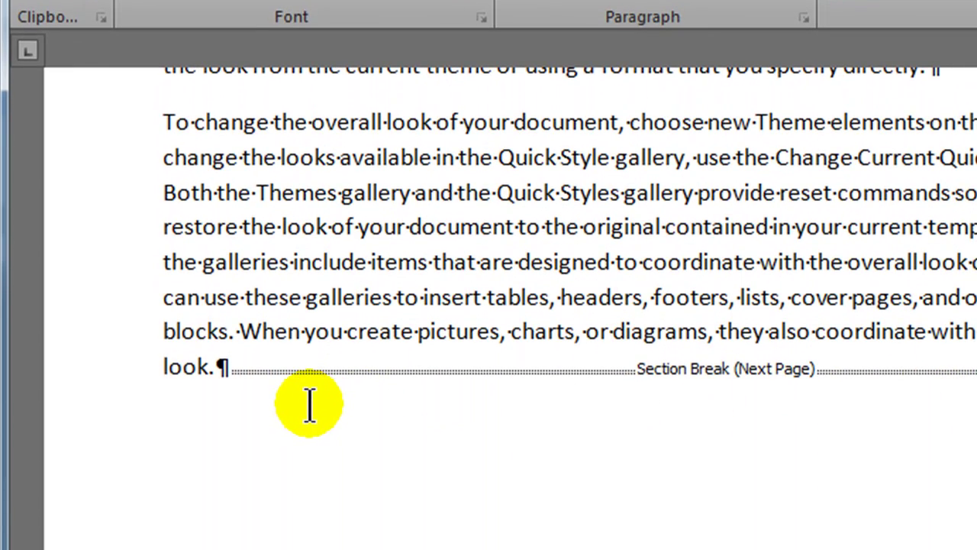
{"action": "scroll", "coordinate": [309, 404], "scroll_direction": "down", "scroll_amount": 5}
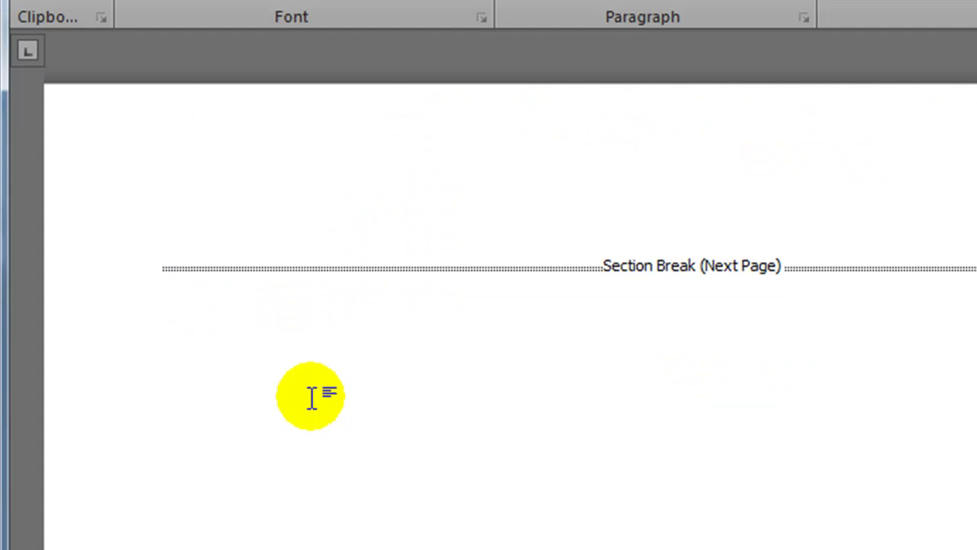
{"action": "left_click", "coordinate": [159, 261]}
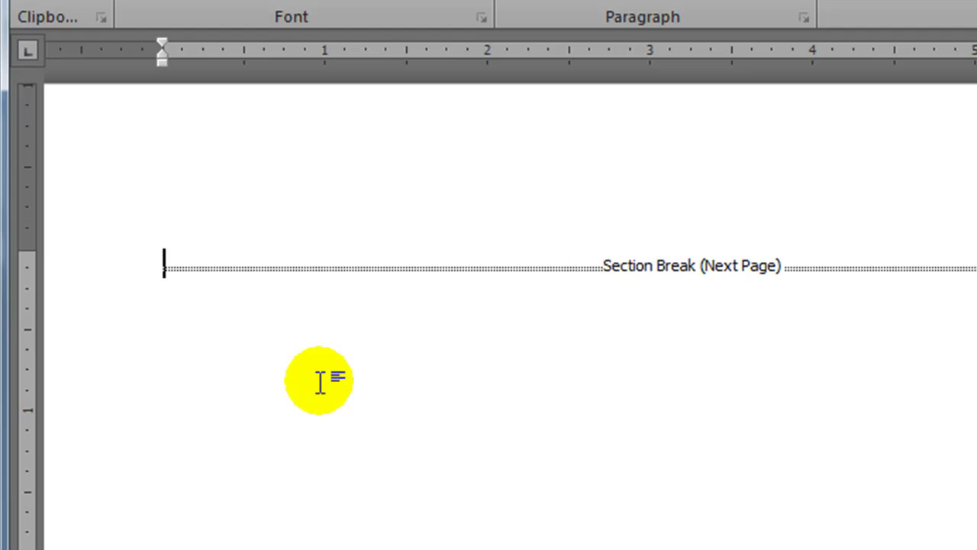
- Delete the section break on the blank page and undo the deletion
{"action": "key", "text": "Delete"}
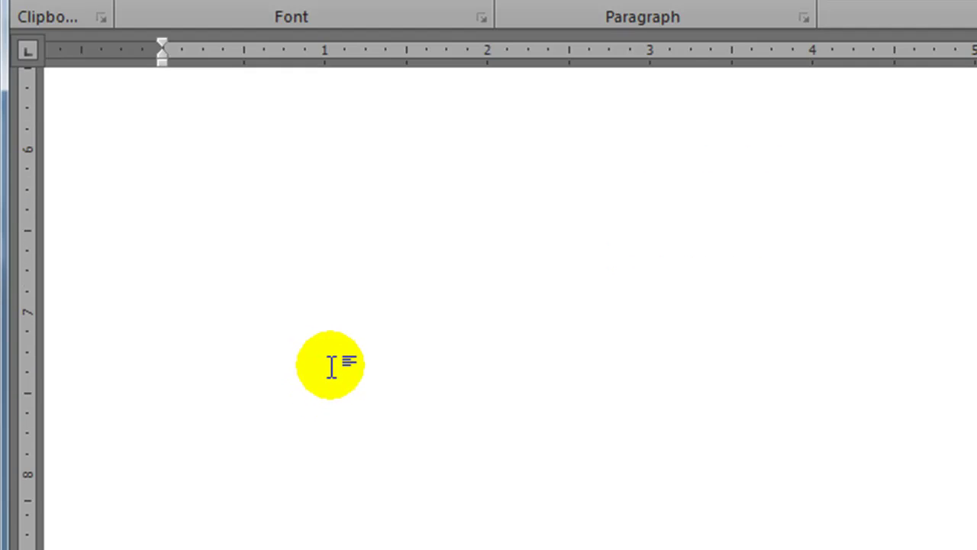
{"action": "key", "text": "ctrl+z"}
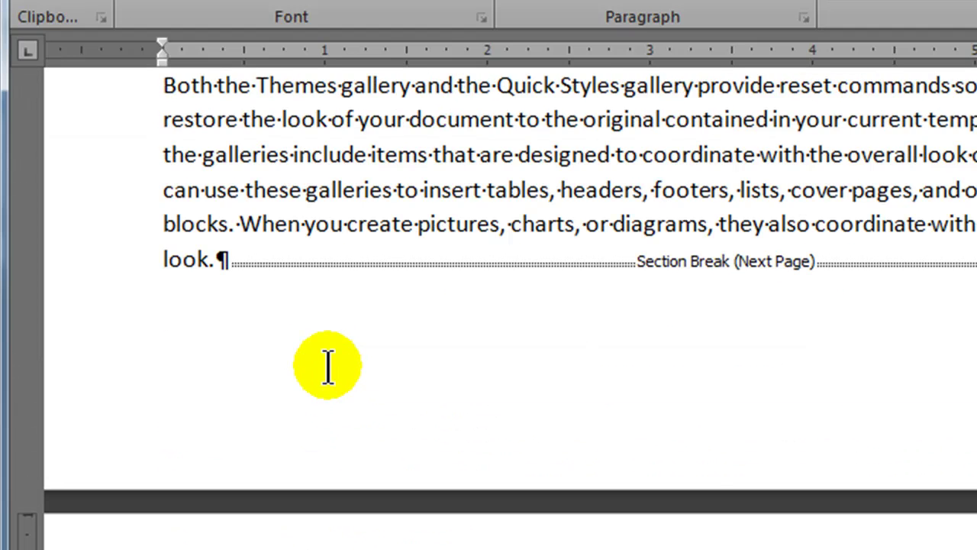
{"action": "scroll", "coordinate": [329, 363], "scroll_direction": "down", "scroll_amount": 5}
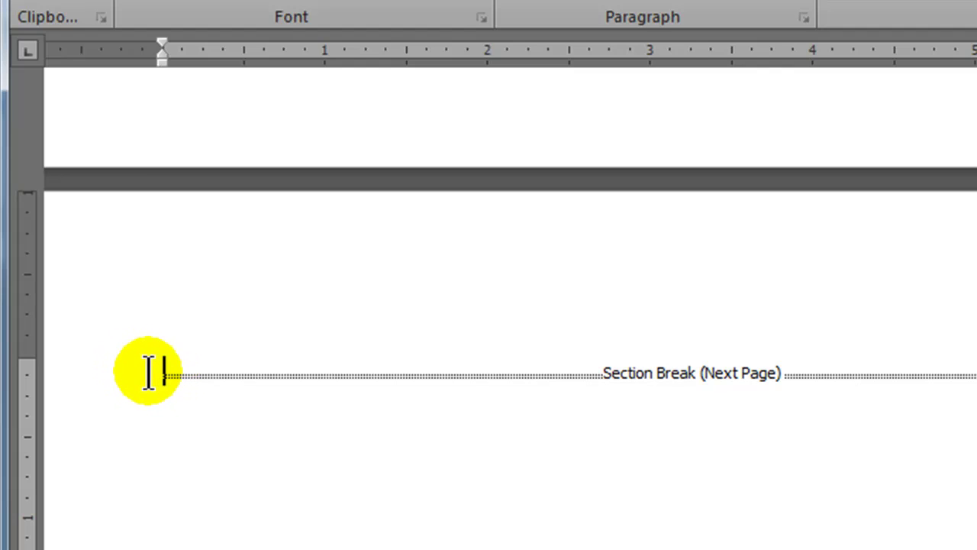
- Set the blank second page's section to landscape orientation and check it against the surrounding portrait pages
{"action": "scroll", "coordinate": [489, 306], "scroll_direction": "down", "scroll_amount": 6, "text": "ctrl"}
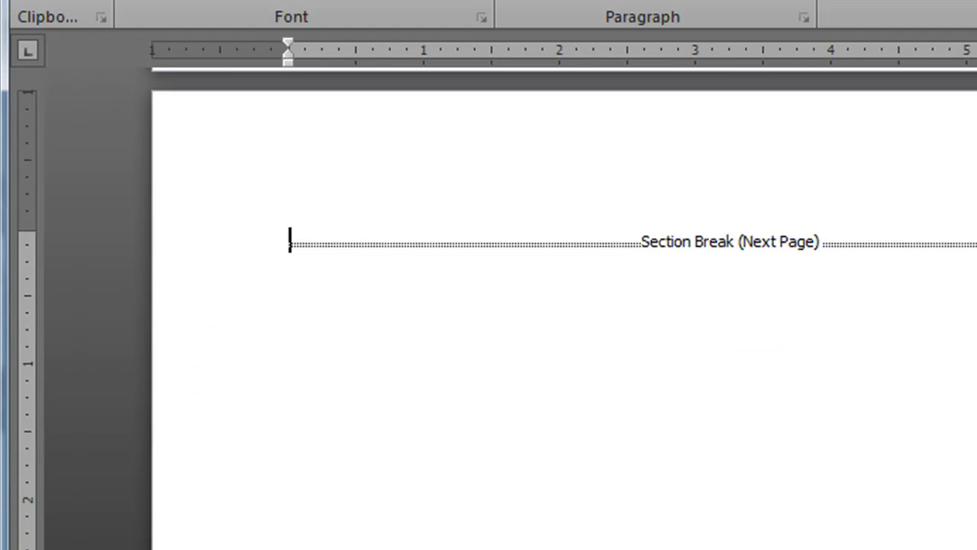
{"action": "scroll", "coordinate": [489, 306], "scroll_direction": "down", "scroll_amount": 2, "text": "ctrl"}
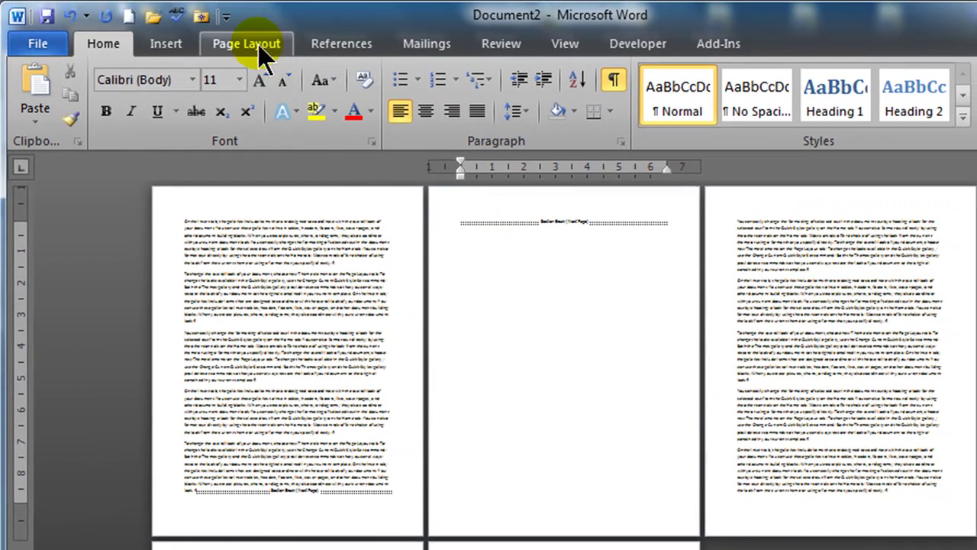
{"action": "left_click", "coordinate": [241, 44]}
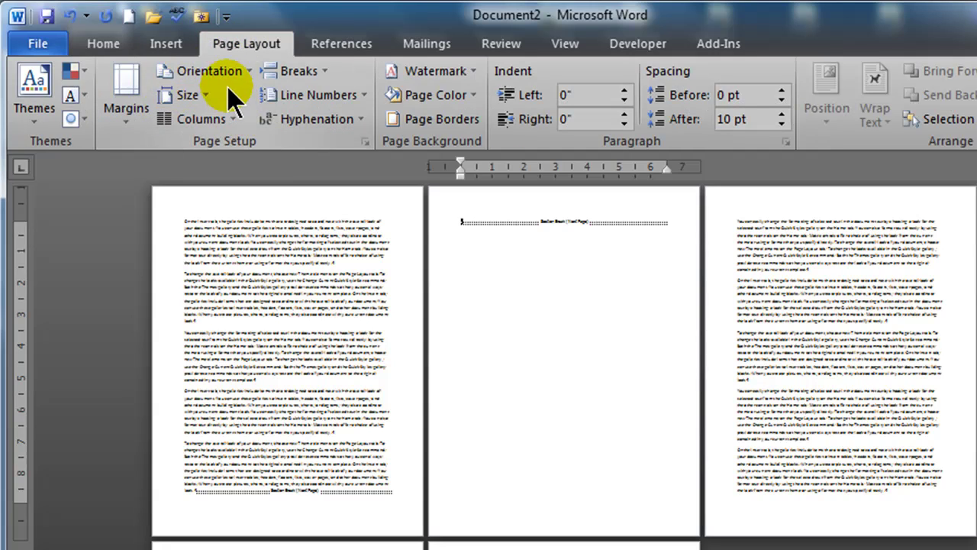
{"action": "left_click", "coordinate": [221, 71]}
{"action": "left_click", "coordinate": [233, 155]}
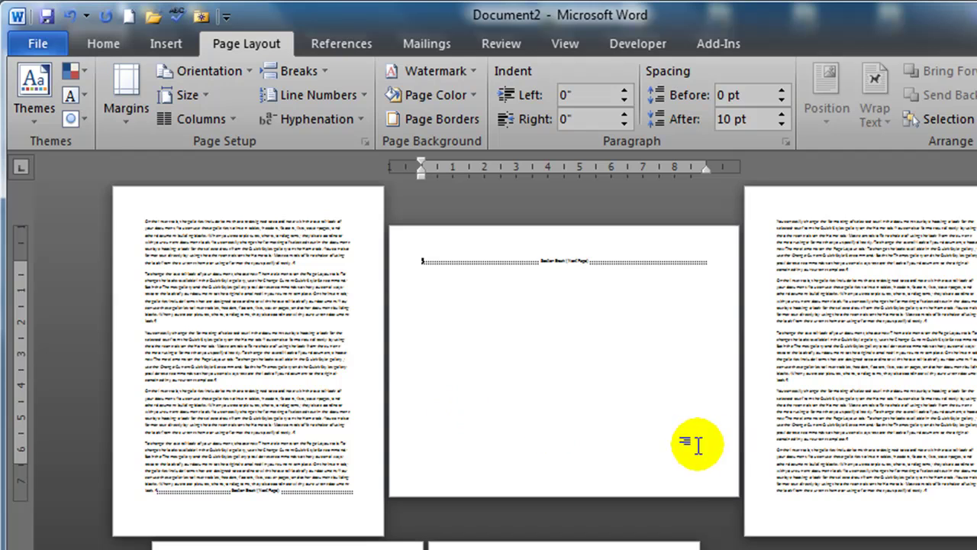
{"action": "scroll", "coordinate": [694, 439], "scroll_direction": "down", "scroll_amount": 5}
{"action": "scroll", "coordinate": [695, 437], "scroll_direction": "up", "scroll_amount": 5}
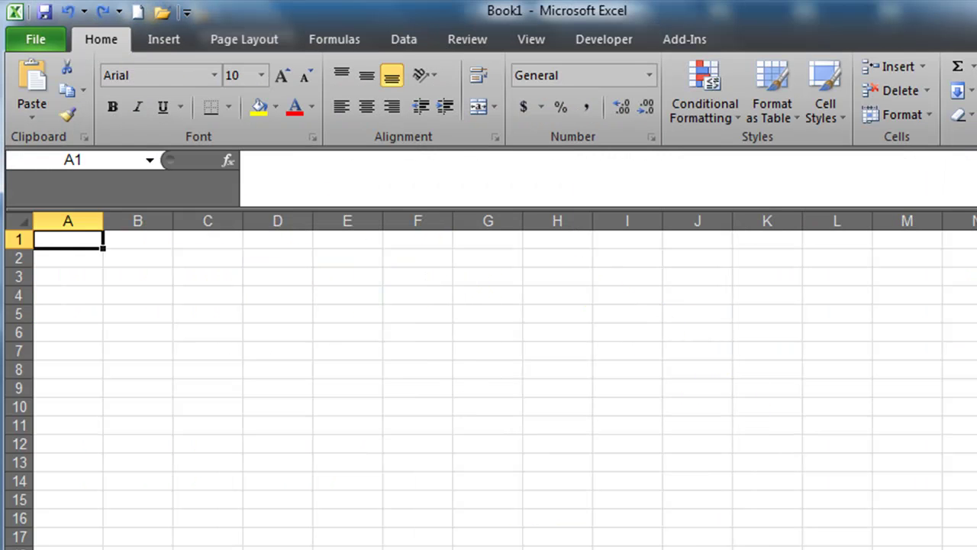
- Switch to Excel and enter the region labels North, South, East and West in cells A2 to A5 of Book1
{"action": "scroll", "coordinate": [489, 382], "scroll_direction": "up", "scroll_amount": 6}
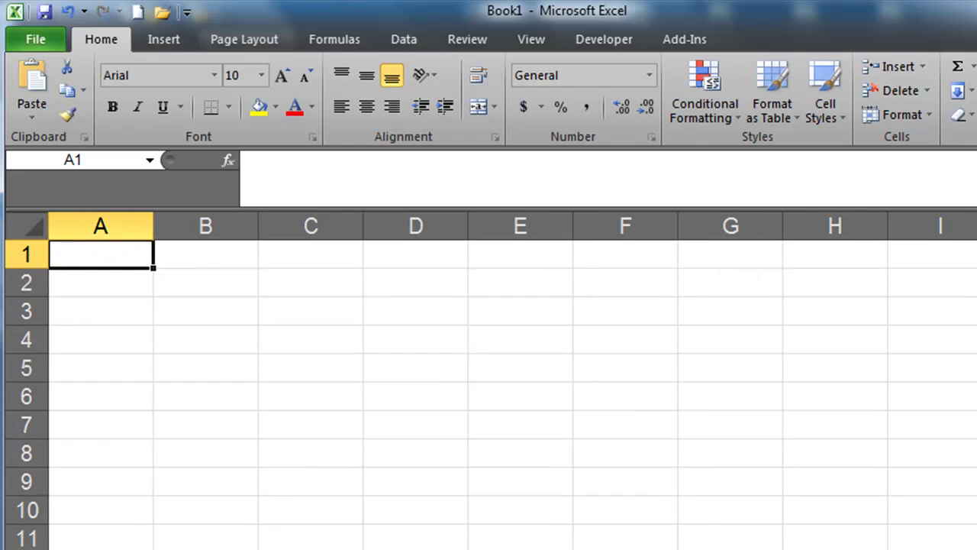
{"action": "left_click", "coordinate": [173, 384]}
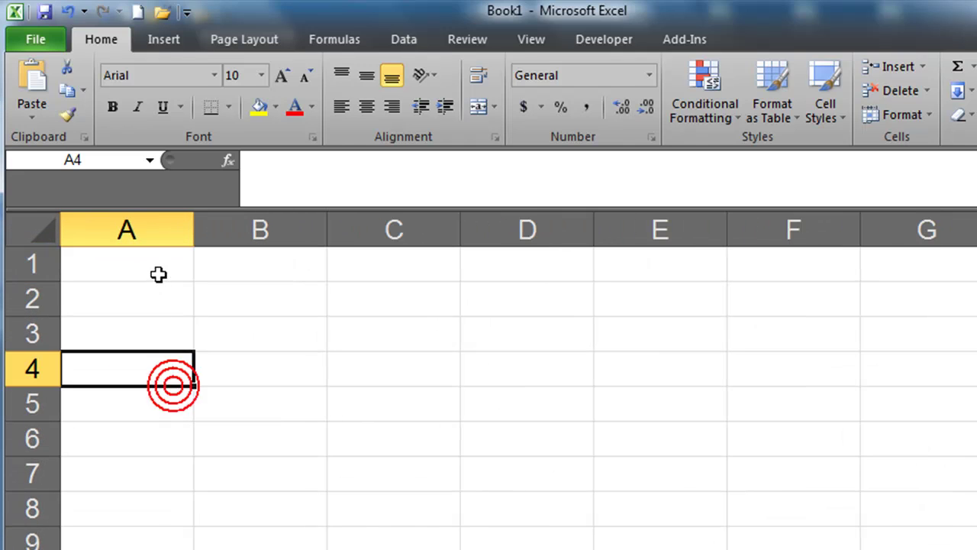
{"action": "left_click", "coordinate": [156, 300]}
{"action": "type", "text": "North"}
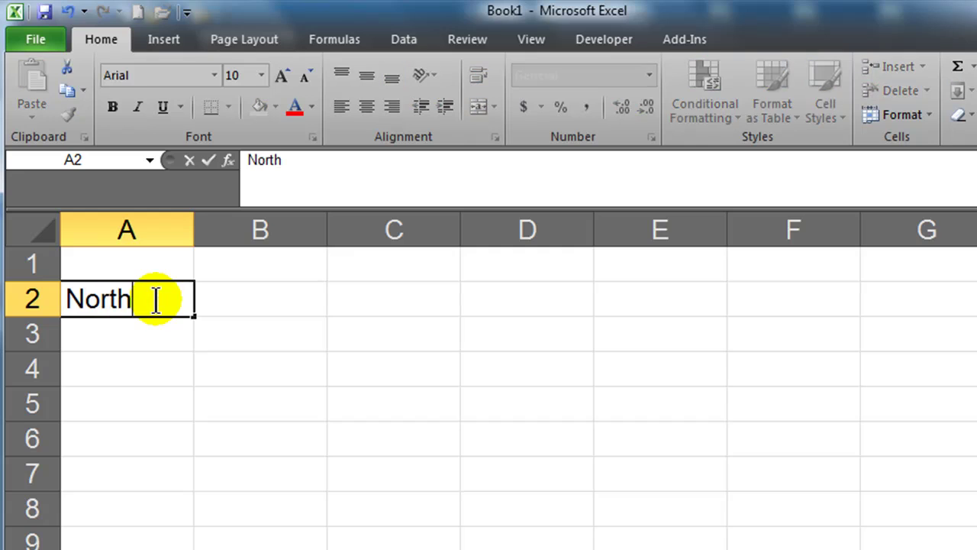
{"action": "key", "text": "Return"}
{"action": "type", "text": "South"}
{"action": "key", "text": "Return"}
{"action": "type", "text": "Eas"}
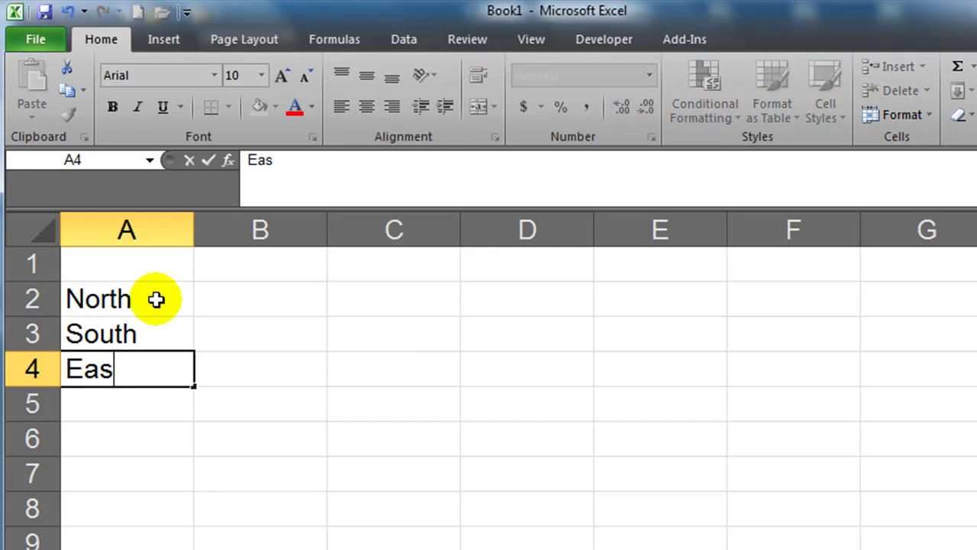
{"action": "type", "text": "t"}
{"action": "key", "text": "Return"}
{"action": "type", "text": "West"}
- Enter 2006 in cell B1 and fill the year series across to 2010 in F1
{"action": "left_click", "coordinate": [261, 264]}
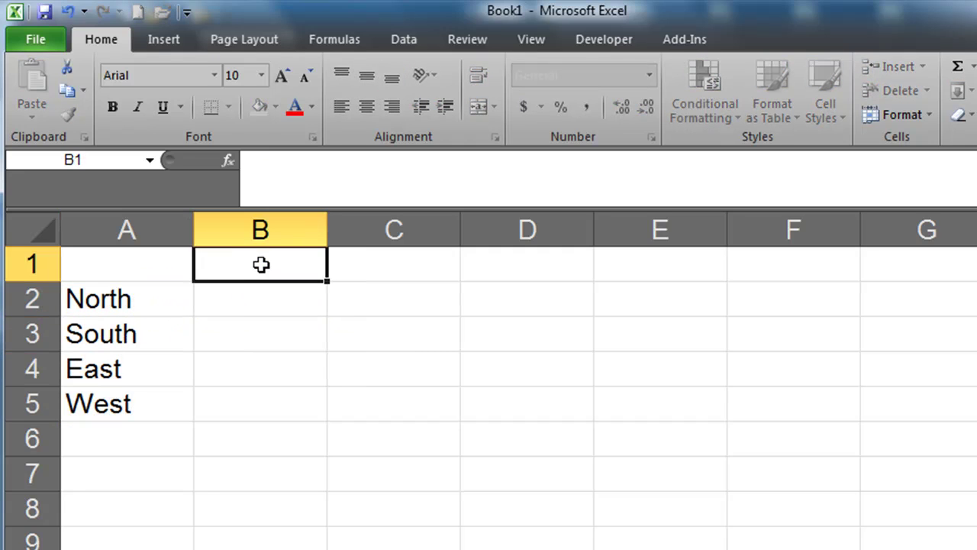
{"action": "type", "text": "2006"}
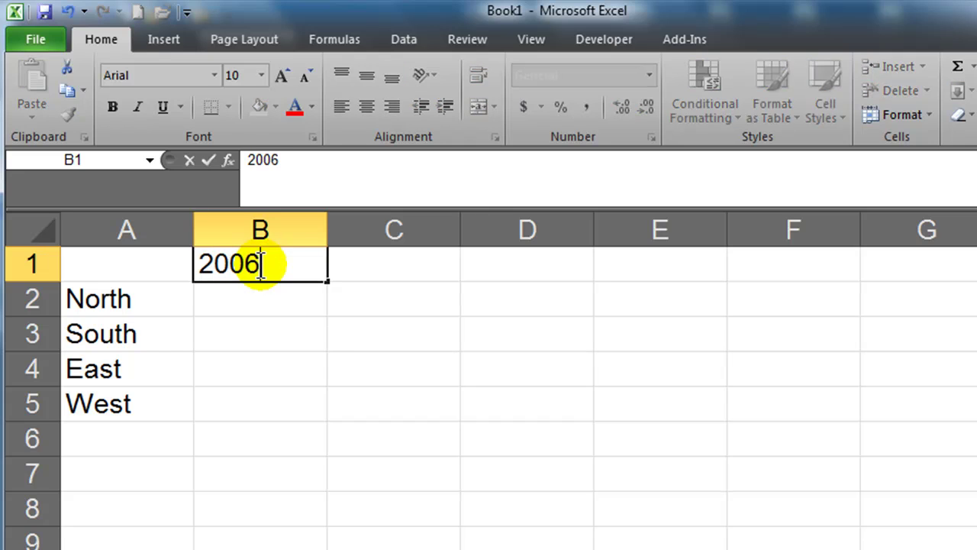
{"action": "key", "text": "Return"}
{"action": "left_click", "coordinate": [258, 263]}
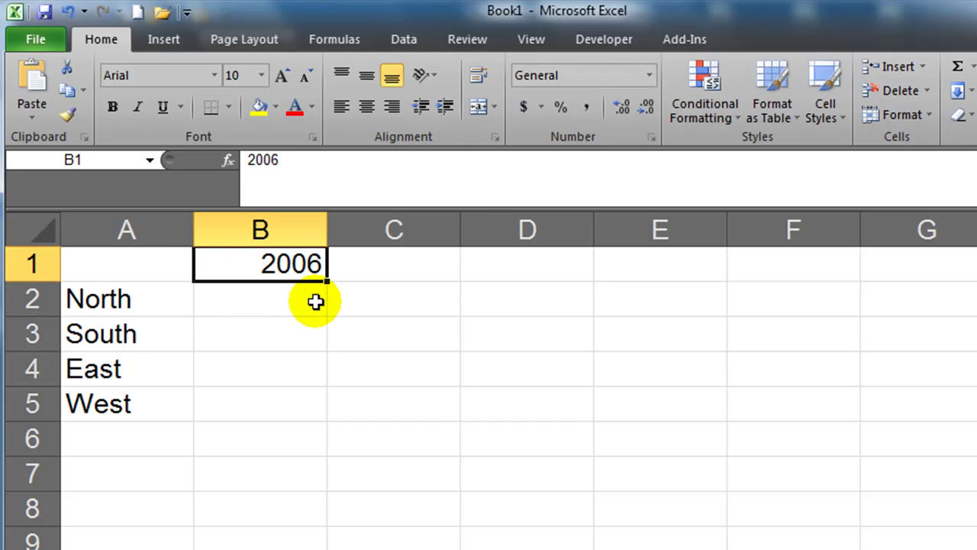
{"action": "left_click_drag", "start_coordinate": [327, 277], "coordinate": [836, 262]}
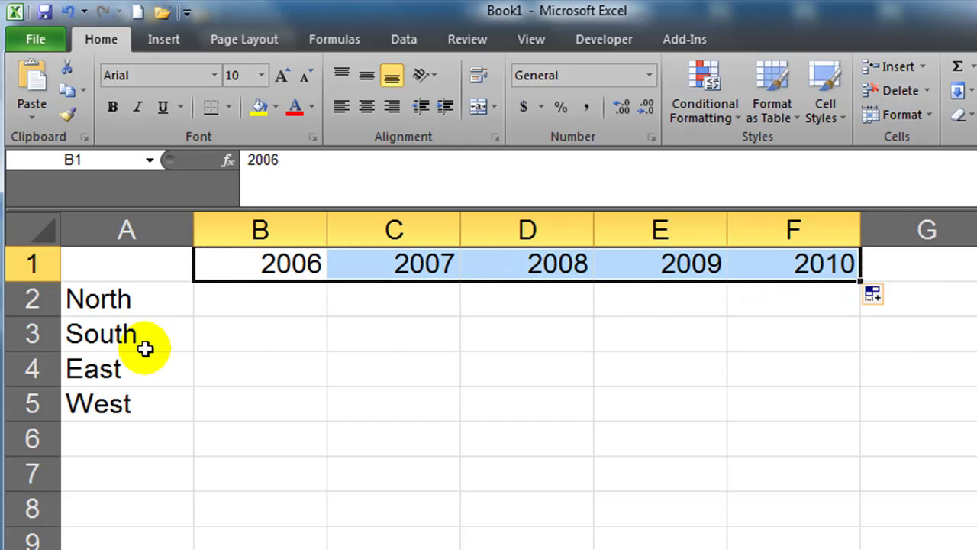
- Fill the range B2:F5 with the formula =RANDBETWEEN(200,900)
{"action": "left_click_drag", "start_coordinate": [212, 301], "coordinate": [782, 393]}
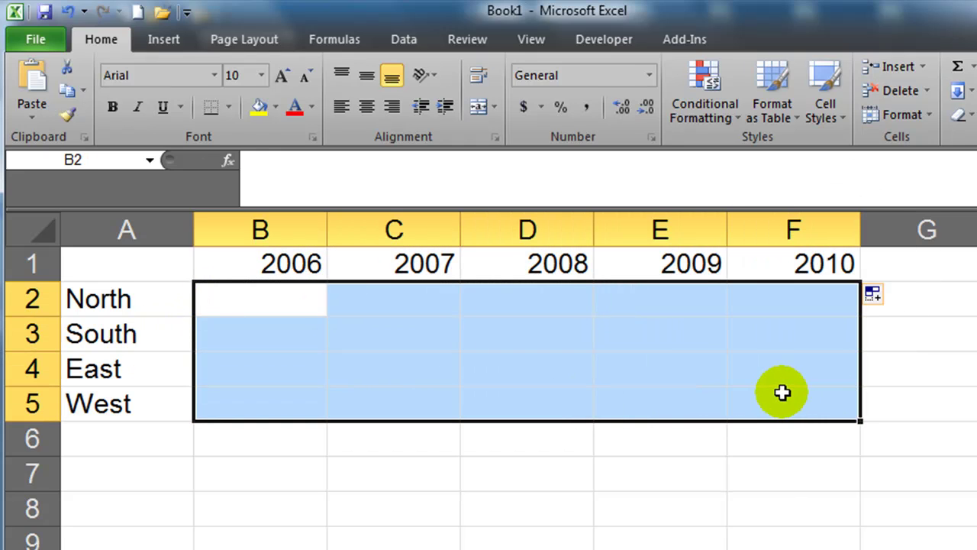
{"action": "type", "text": "=rand"}
{"action": "key", "text": "Down"}
{"action": "key", "text": "Tab"}
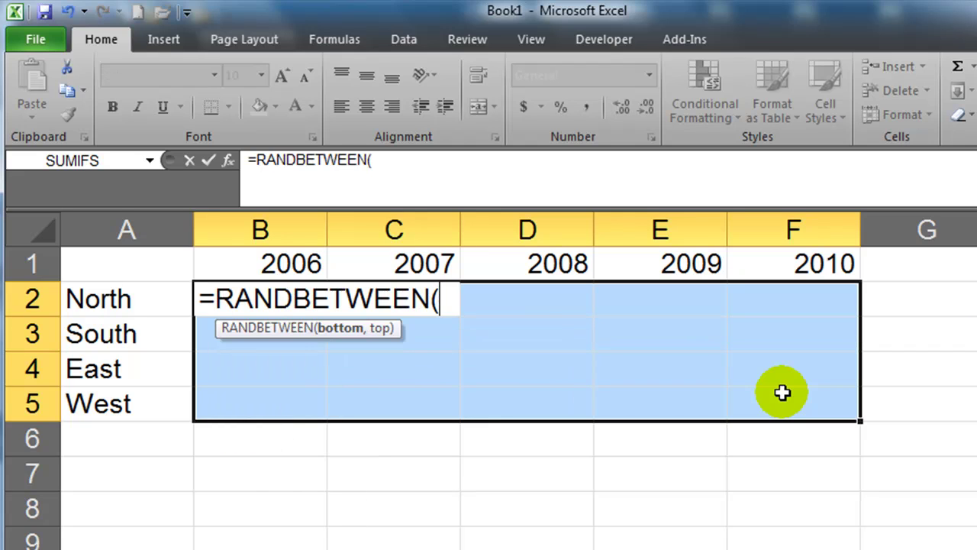
{"action": "type", "text": "200,900"}
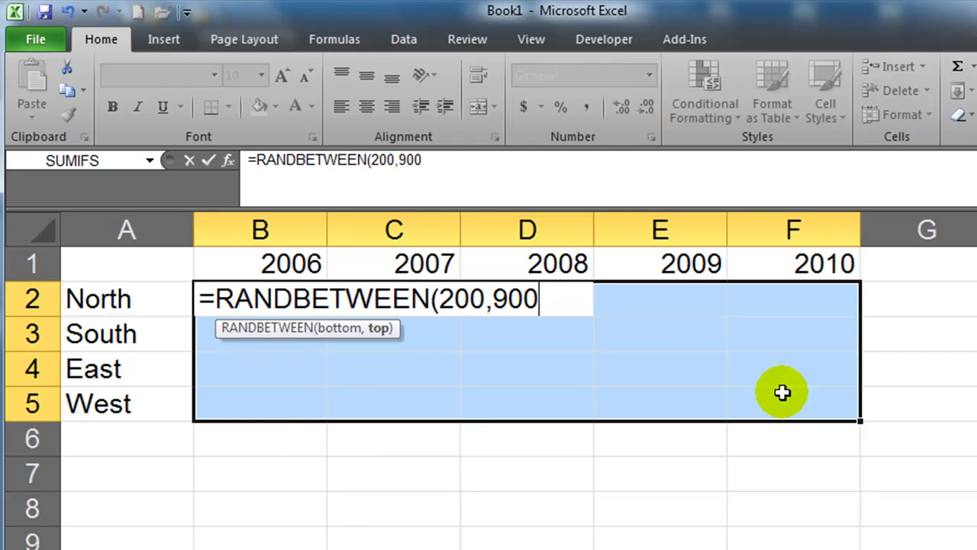
{"action": "type", "text": ")"}
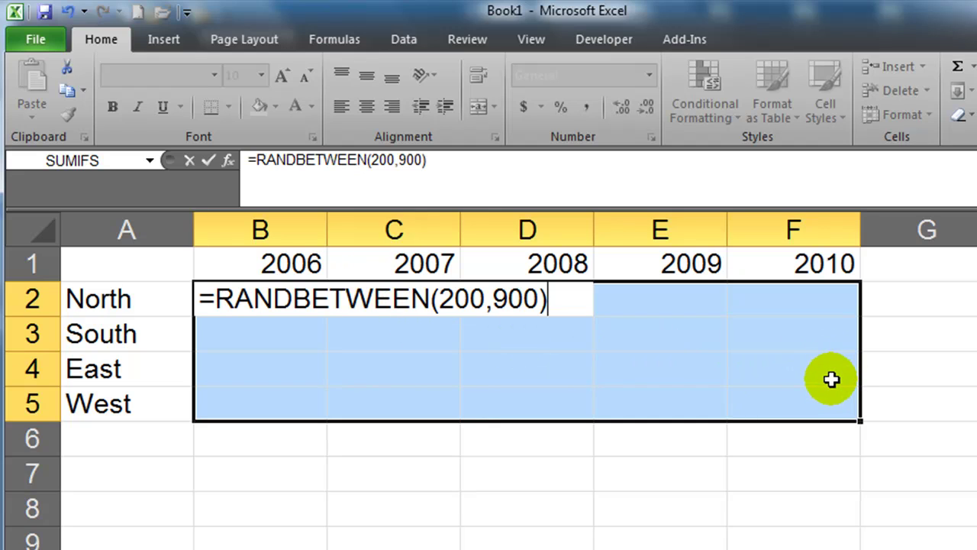
{"action": "key", "text": "ctrl+Return"}
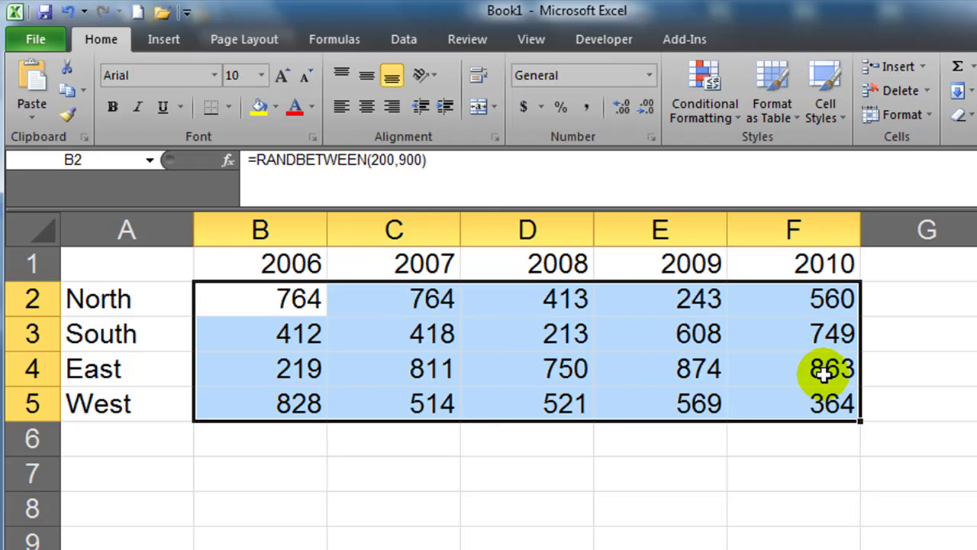
- Insert a 2-D stacked area chart from the data in A1:F5
{"action": "left_click", "coordinate": [127, 267]}
{"action": "left_click_drag", "start_coordinate": [127, 267], "coordinate": [846, 410]}
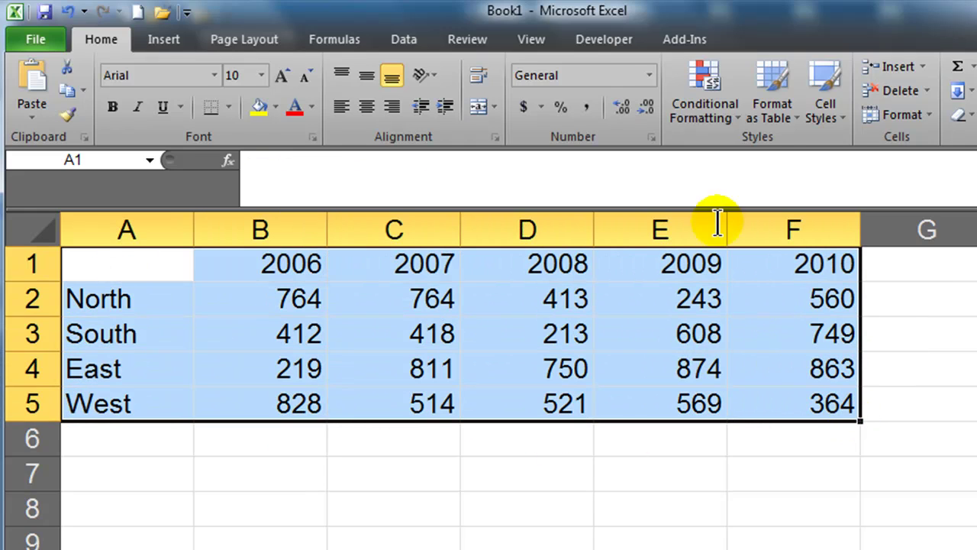
{"action": "left_click", "coordinate": [181, 42]}
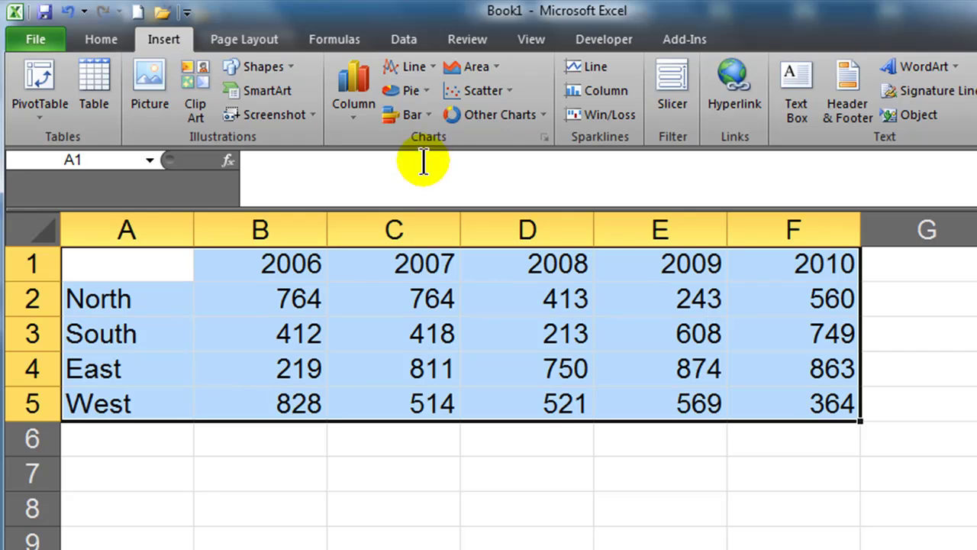
{"action": "left_click", "coordinate": [481, 72]}
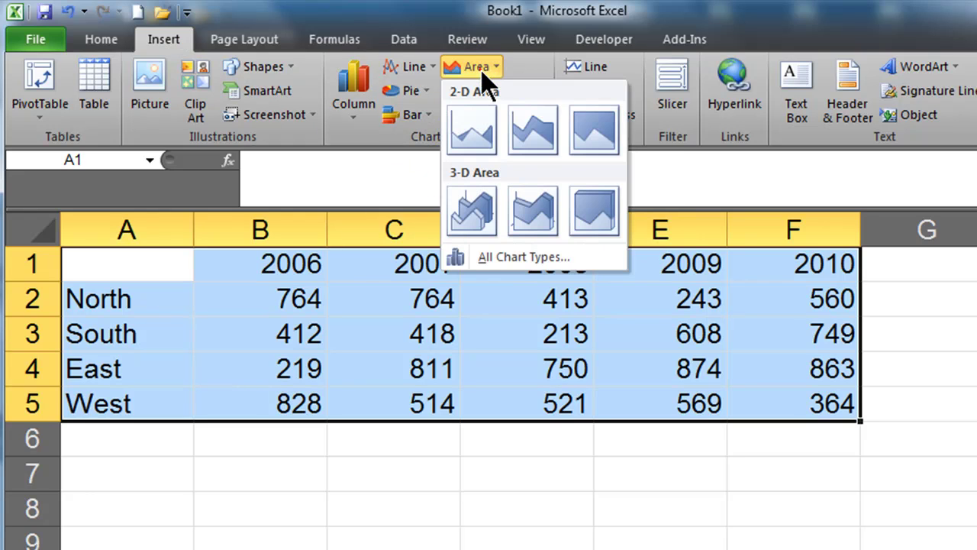
{"action": "left_click", "coordinate": [533, 134]}
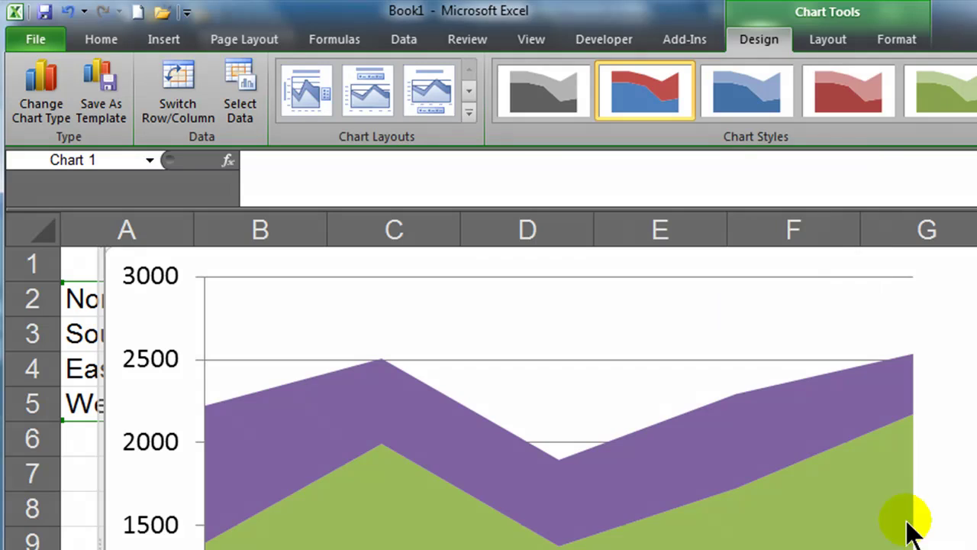
- Move the area chart to start at about column D and shrink it to end in column J, with its top edge near row 4
{"action": "scroll", "coordinate": [888, 529], "scroll_direction": "down", "scroll_amount": 6}
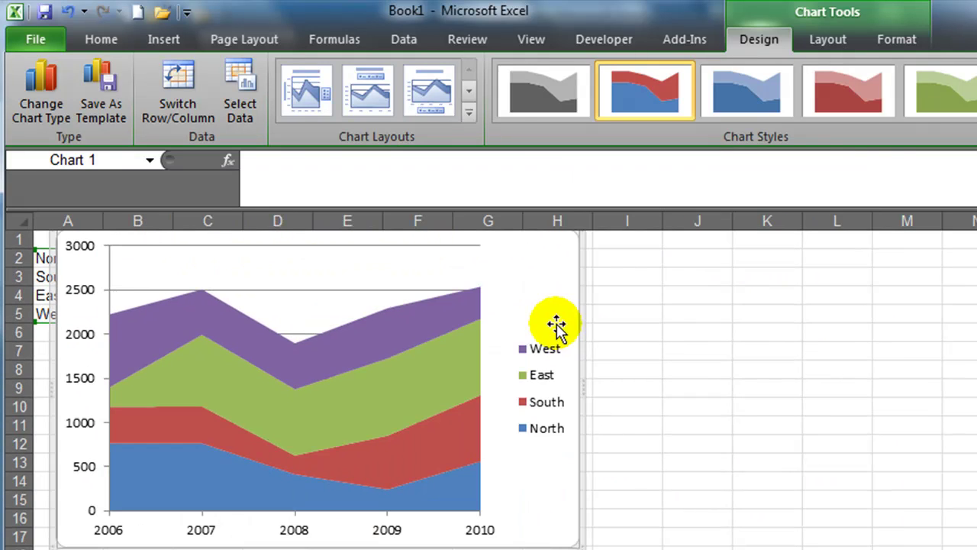
{"action": "left_click_drag", "start_coordinate": [576, 290], "coordinate": [760, 302]}
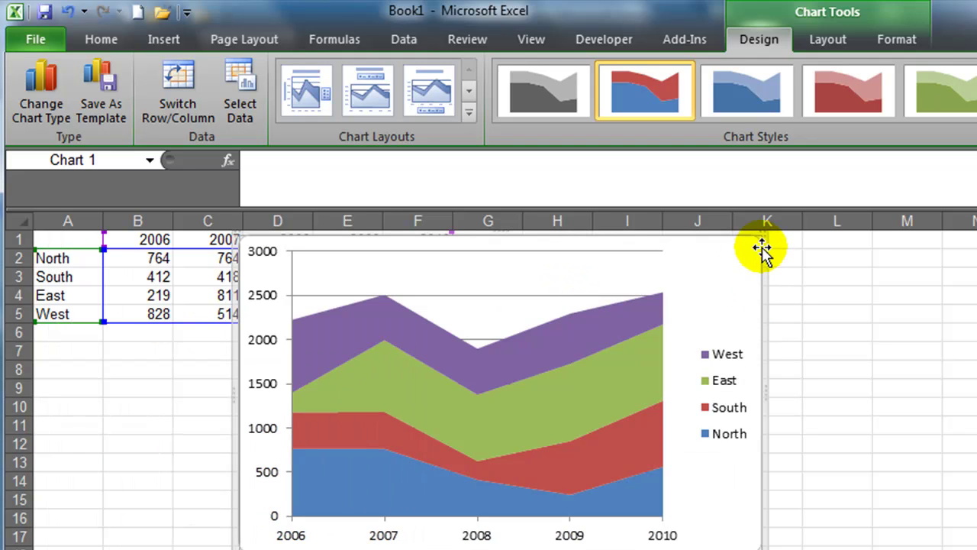
{"action": "left_click_drag", "start_coordinate": [760, 228], "coordinate": [721, 292]}
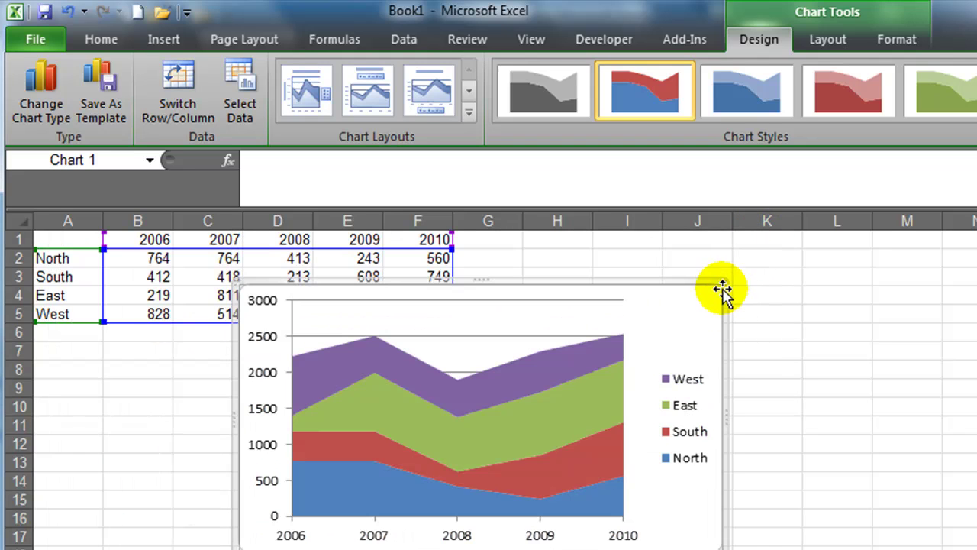
- Copy the area chart, switch to the Word document and place the cursor before the section break on the landscape page
{"action": "right_click", "coordinate": [679, 303]}
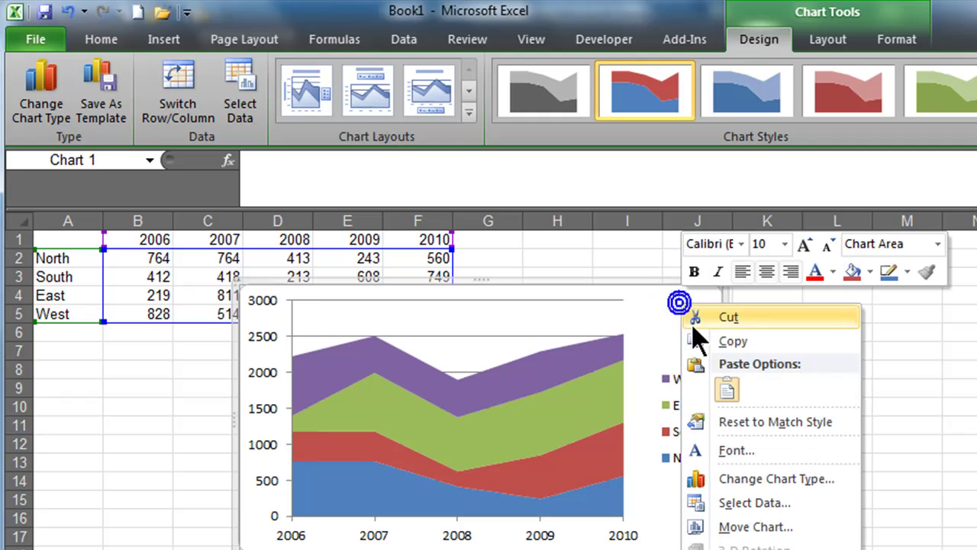
{"action": "left_click", "coordinate": [700, 340]}
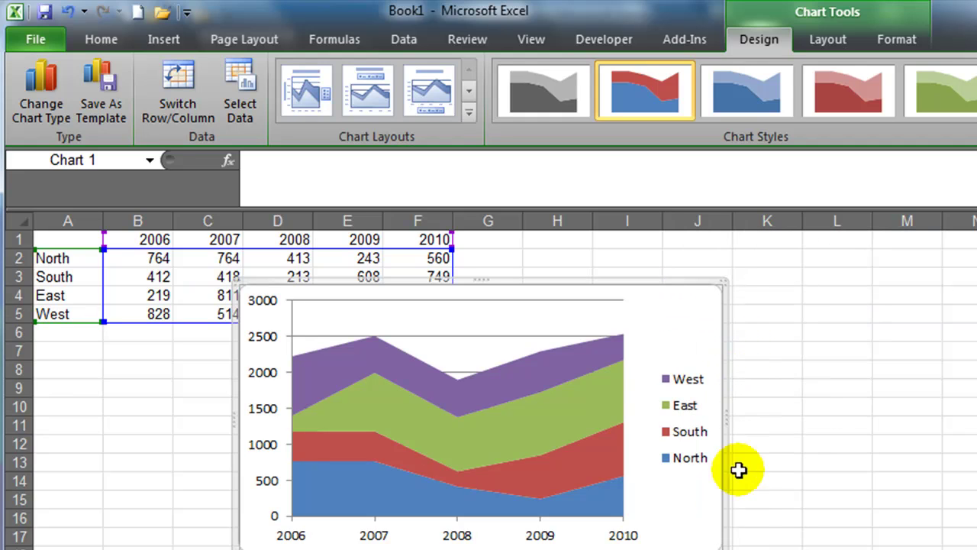
{"action": "key", "text": "alt+Tab"}
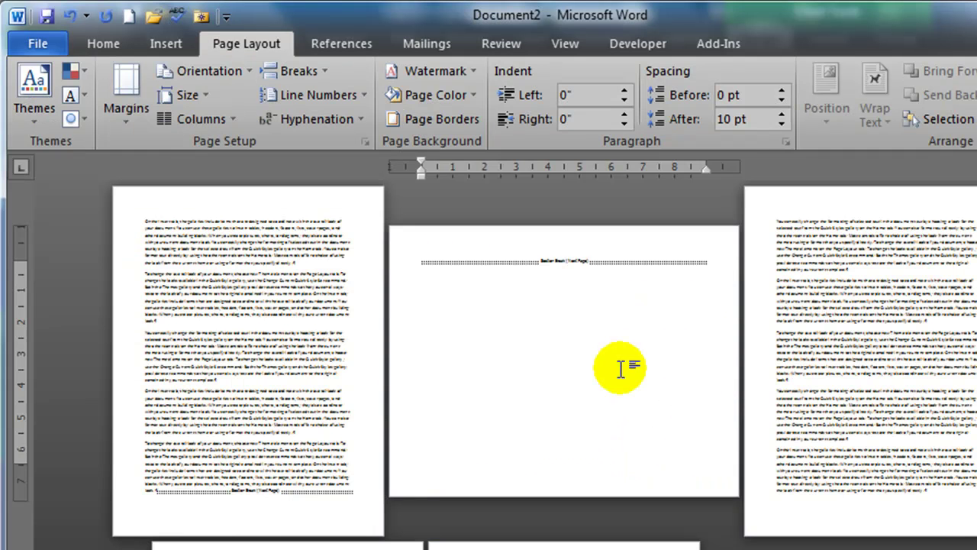
{"action": "left_click", "coordinate": [426, 290]}
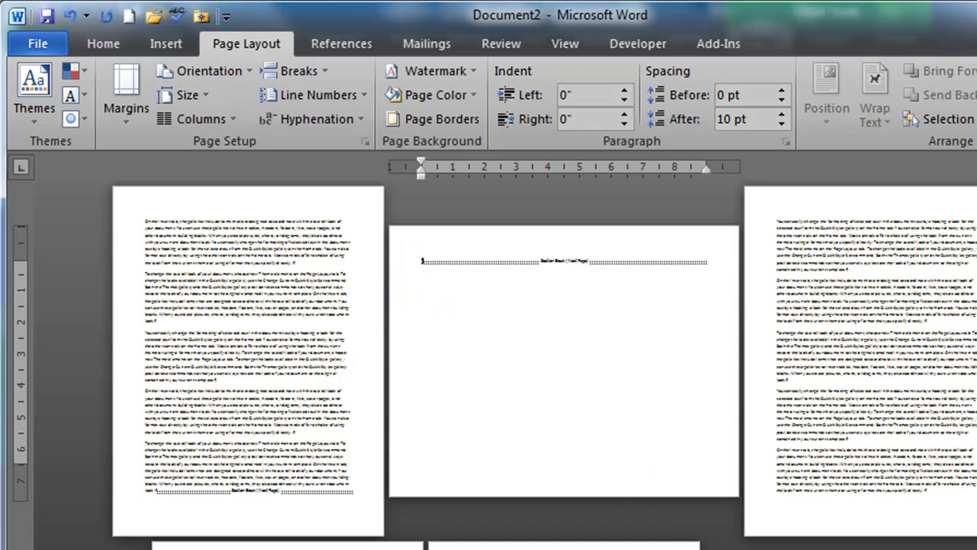
{"action": "scroll", "coordinate": [829, 489], "scroll_direction": "up", "scroll_amount": 3}
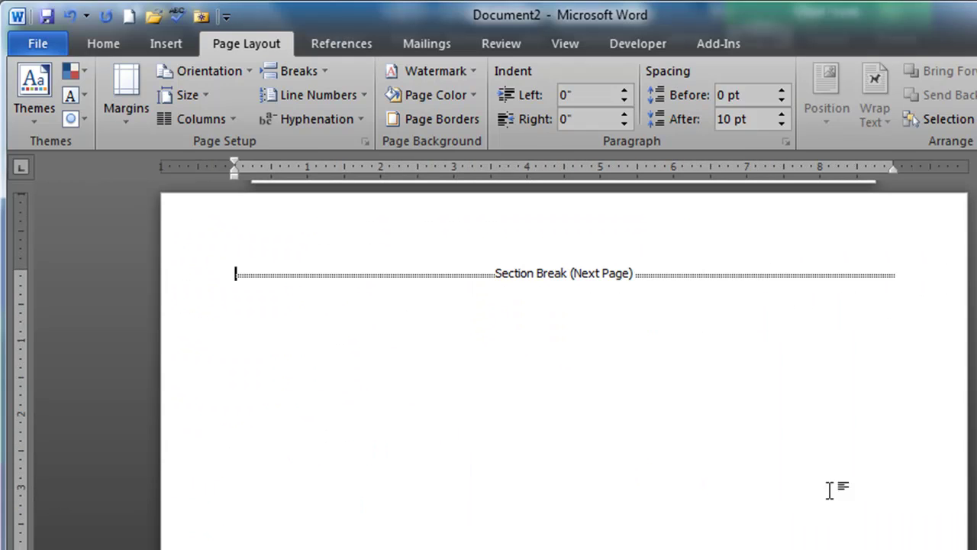
- Paste the chart with Paste Special as a linked Microsoft Excel Chart Object
{"action": "left_click", "coordinate": [97, 45]}
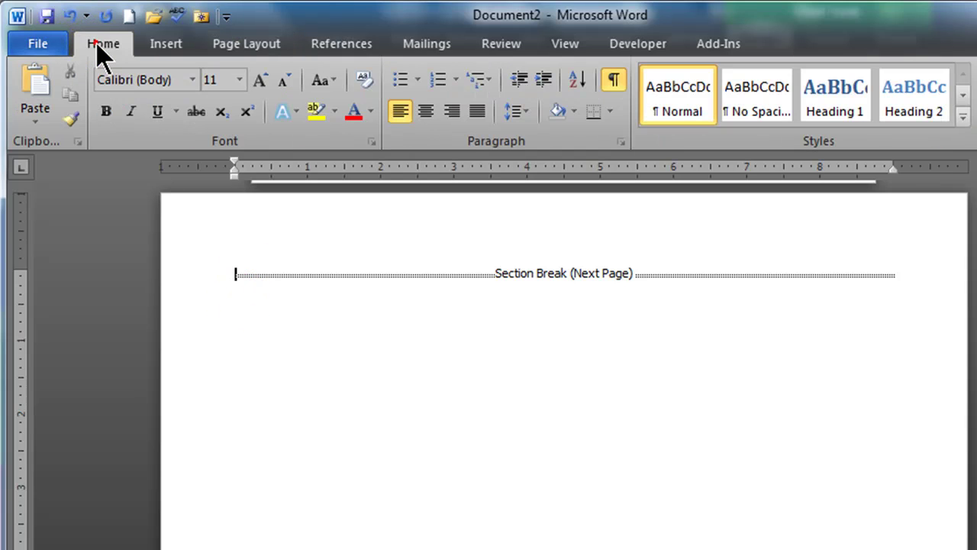
{"action": "left_click", "coordinate": [37, 116]}
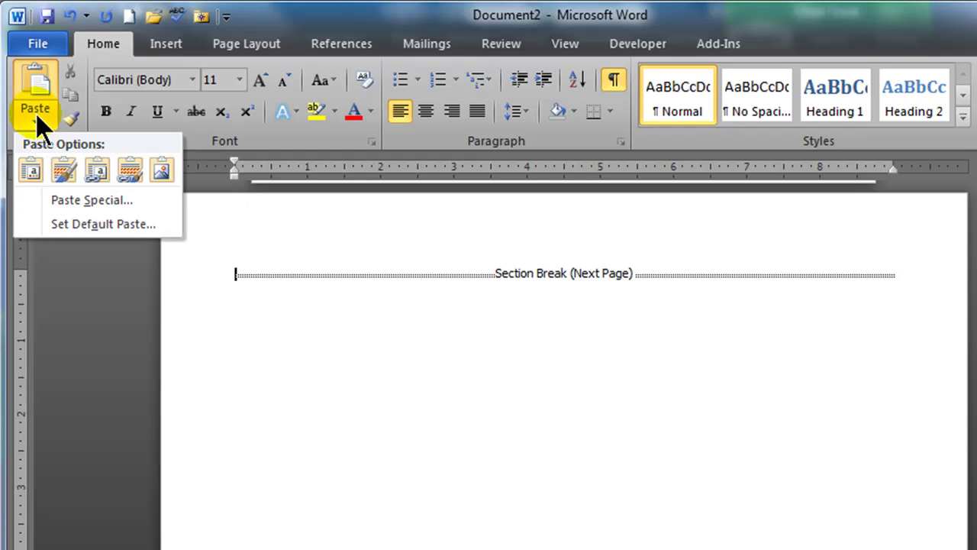
{"action": "left_click", "coordinate": [79, 201]}
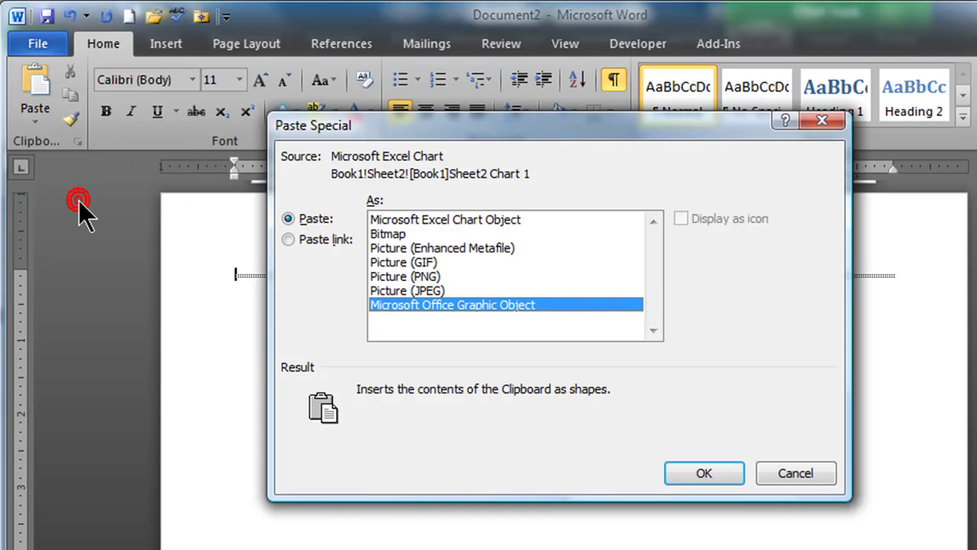
{"action": "left_click", "coordinate": [419, 221]}
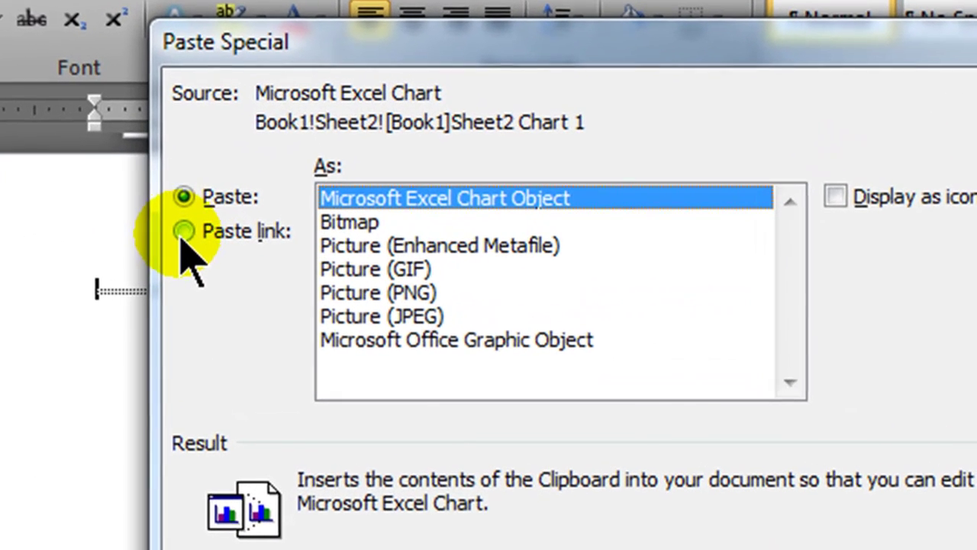
{"action": "left_click", "coordinate": [251, 237]}
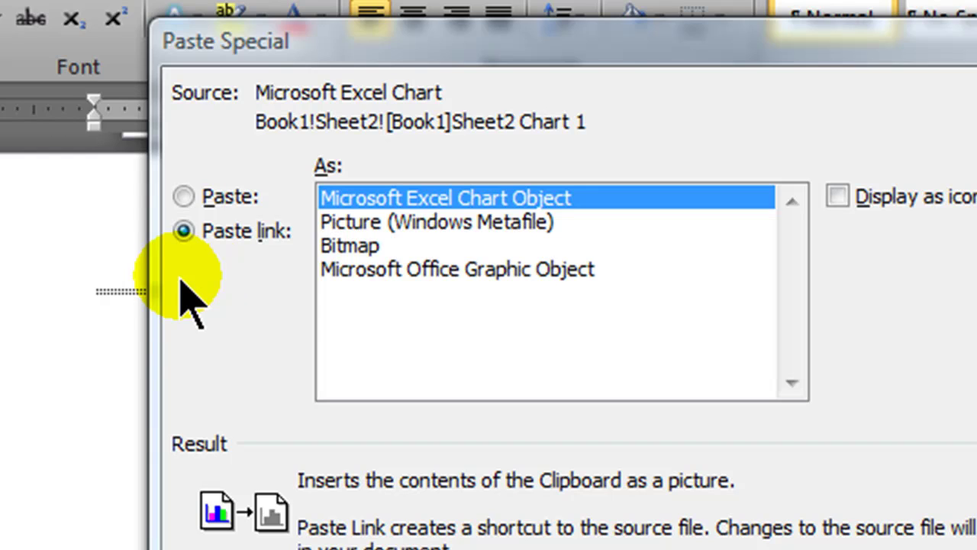
{"action": "left_click", "coordinate": [185, 197]}
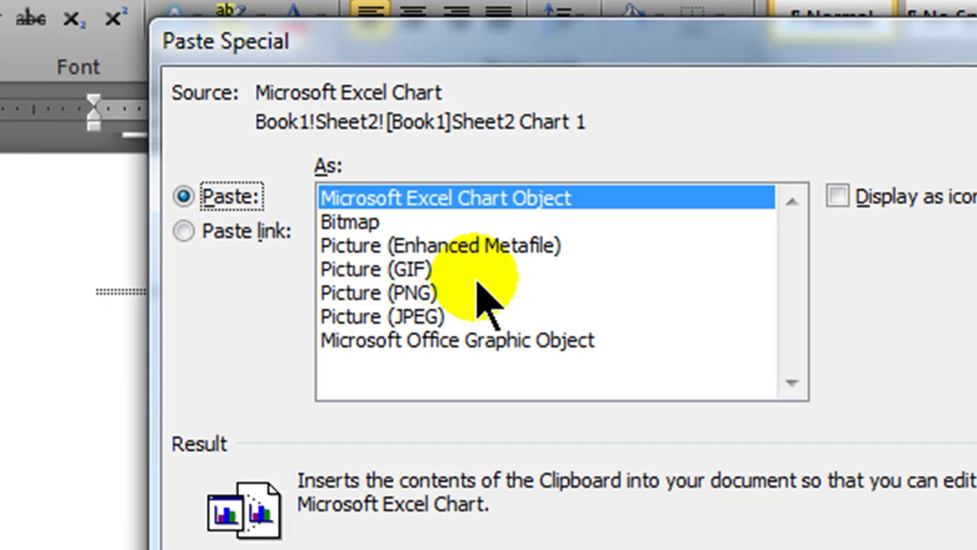
{"action": "left_click", "coordinate": [185, 231]}
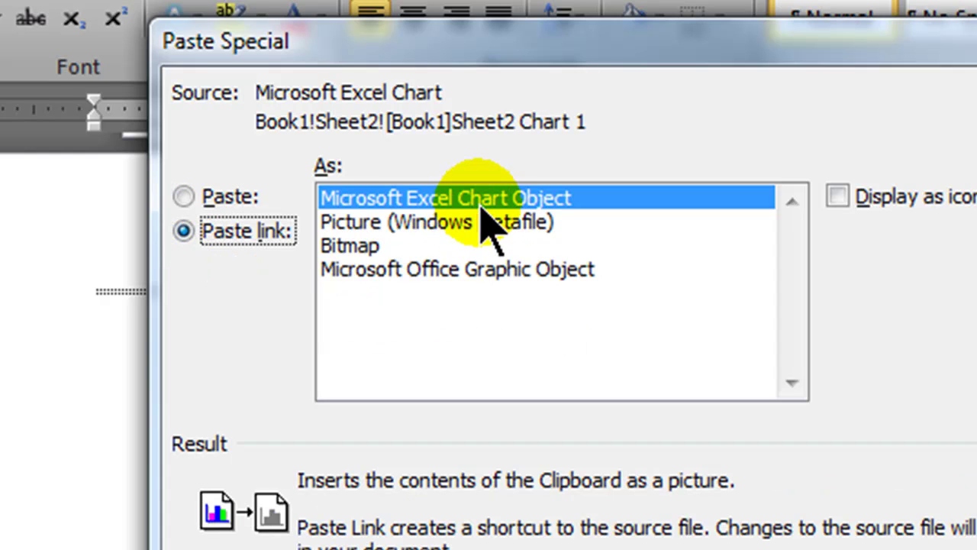
{"action": "left_click", "coordinate": [840, 546]}
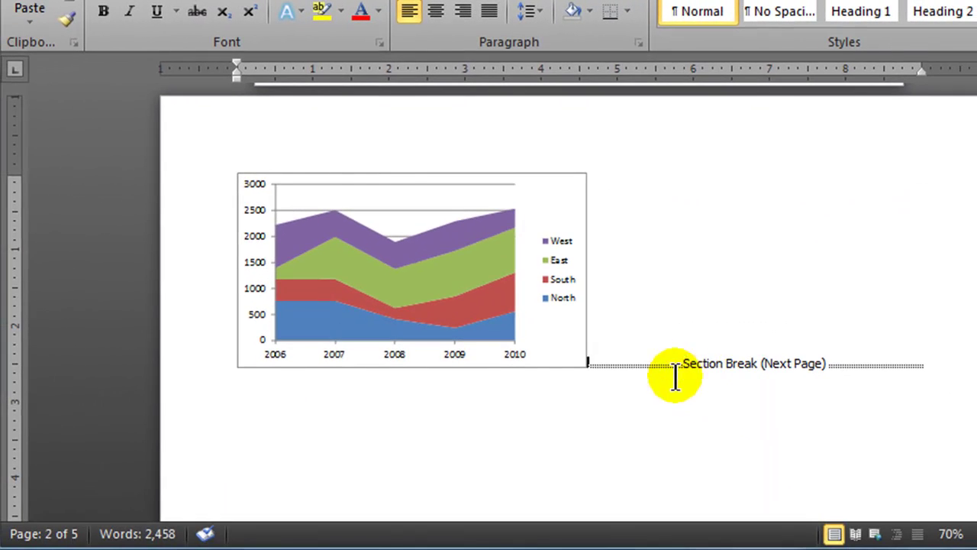
- Enlarge the linked chart proportionally until it spans the landscape page nearly from margin to margin
{"action": "left_click", "coordinate": [610, 512]}
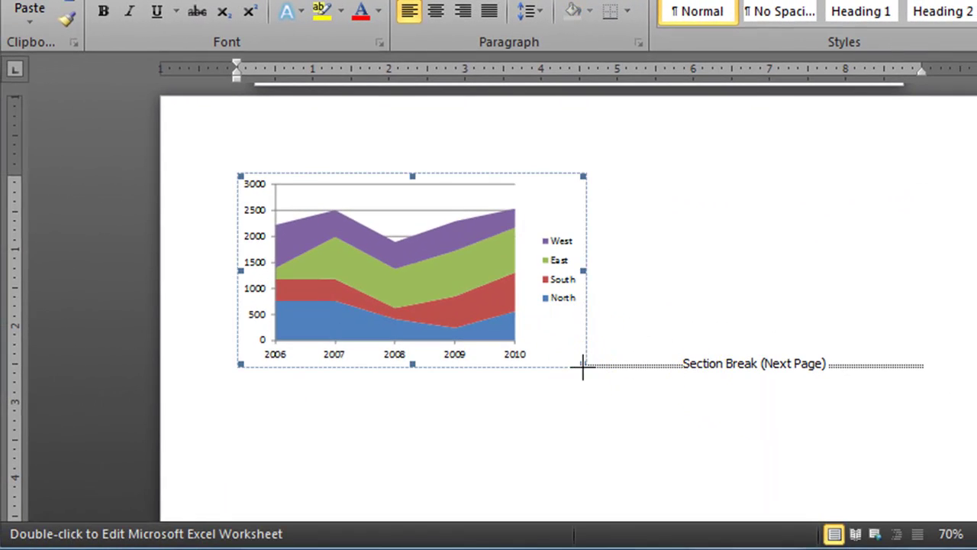
{"action": "left_click_drag", "start_coordinate": [581, 366], "coordinate": [918, 384]}
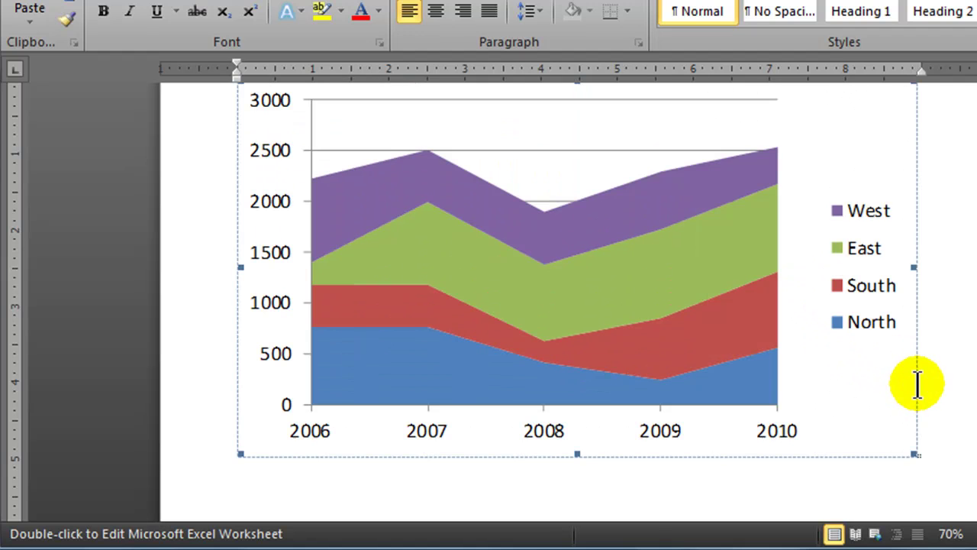
{"action": "scroll", "coordinate": [718, 284], "scroll_direction": "down", "scroll_amount": 4}
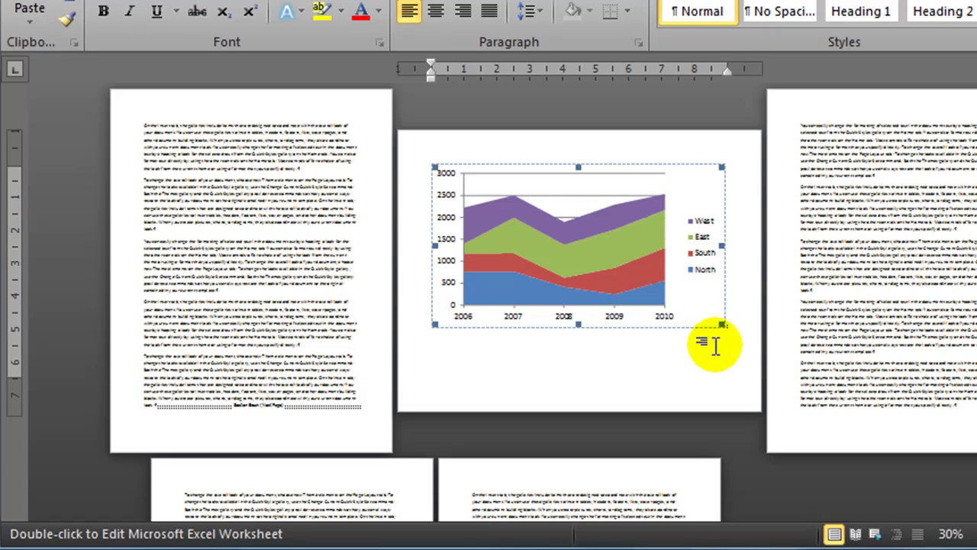
{"action": "left_click_drag", "start_coordinate": [721, 324], "coordinate": [693, 321]}
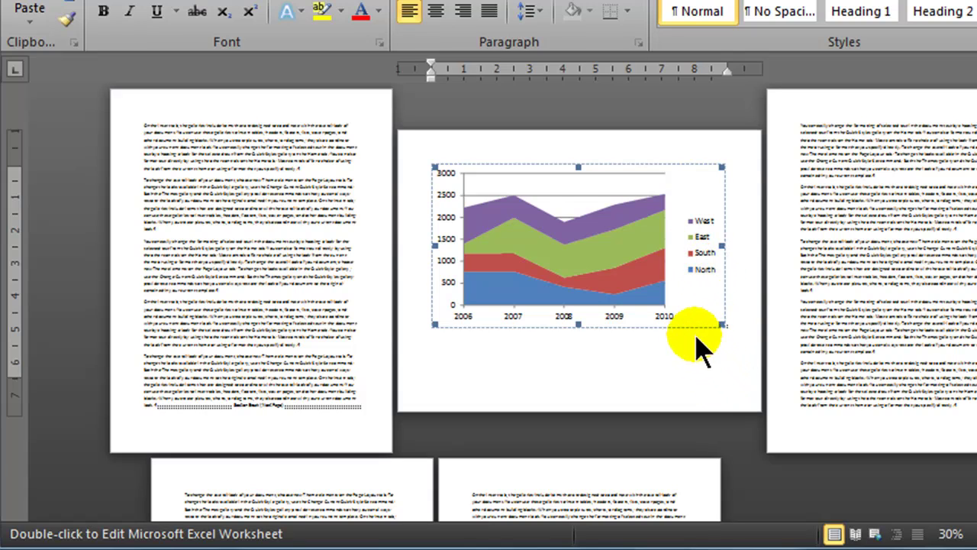
- Switch to the Excel workbook and shrink the source chart so its upper corner starts near the end of column F, row 6
{"action": "left_click", "coordinate": [737, 280]}
{"action": "left_click", "coordinate": [587, 208]}
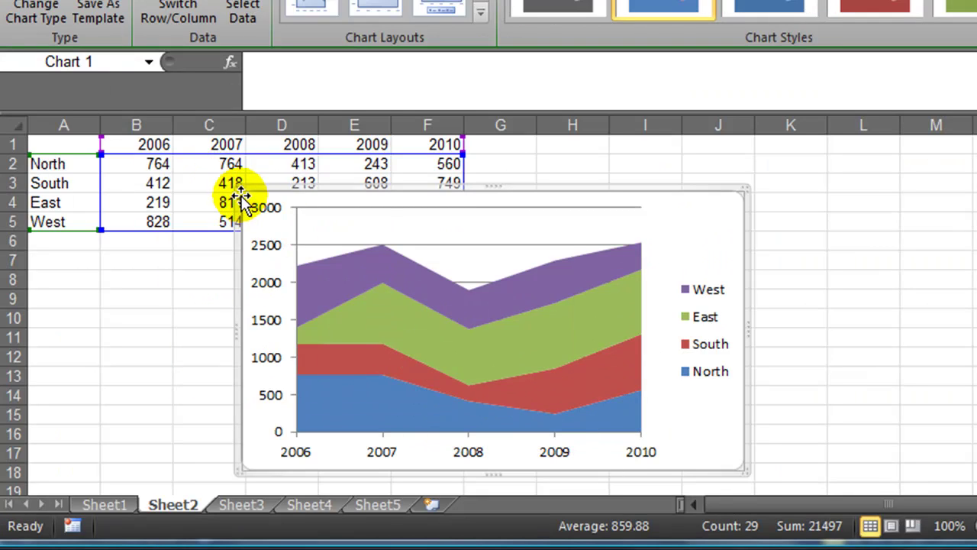
{"action": "left_click_drag", "start_coordinate": [244, 191], "coordinate": [449, 232]}
- Set the East value for 2006 in cell B4 to 900
{"action": "left_click", "coordinate": [150, 259]}
{"action": "left_click", "coordinate": [140, 208]}
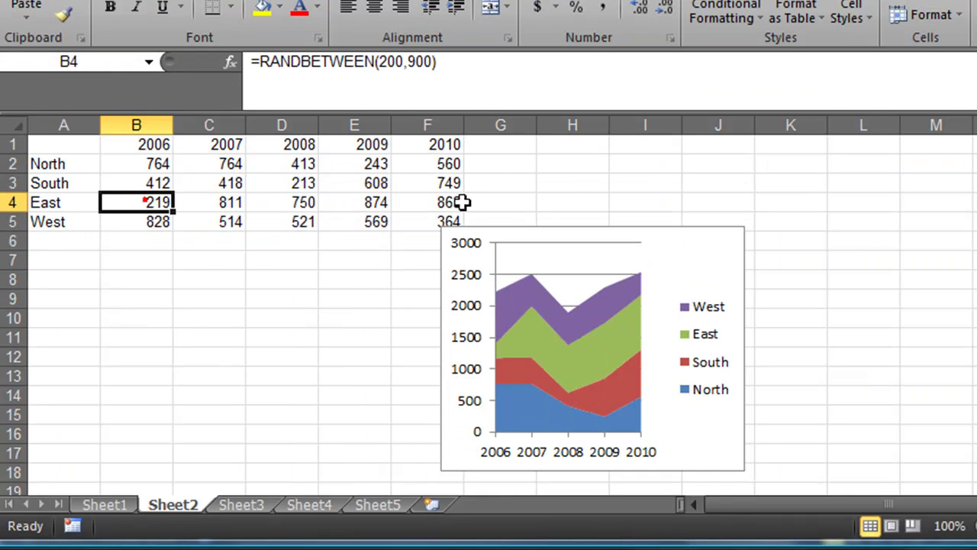
{"action": "type", "text": "900"}
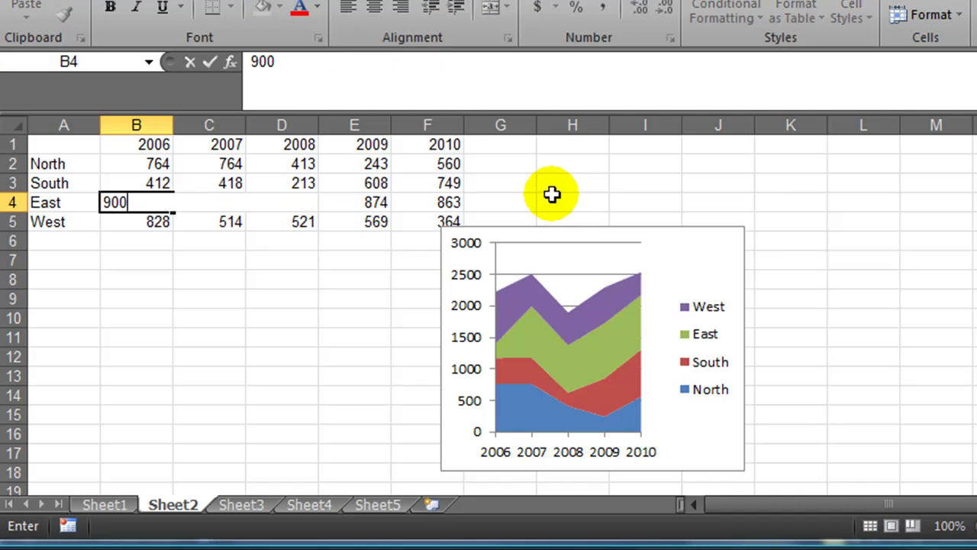
{"action": "key", "text": "Return"}
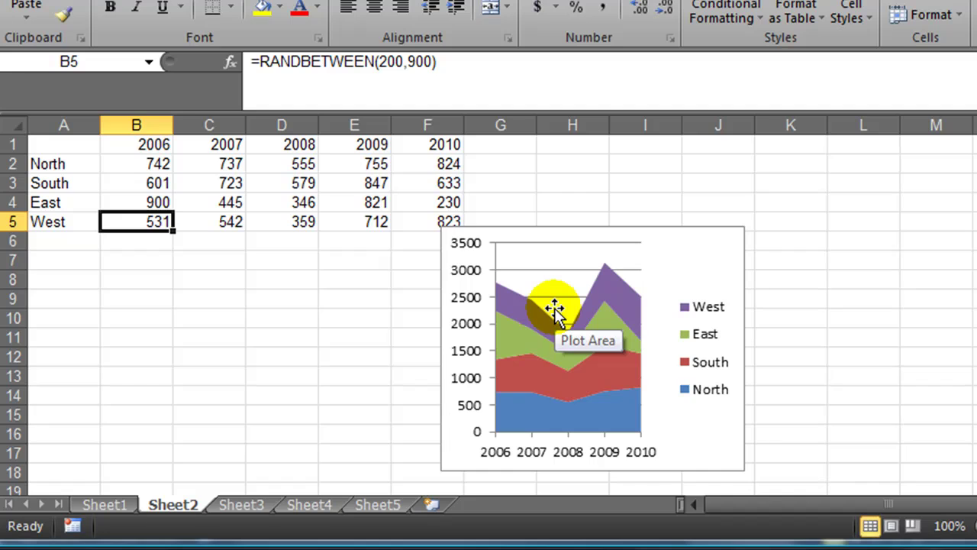
- Switch back to the Word document and check whether the linked chart on the landscape page reflects the Excel changes
{"action": "key", "text": "alt+Tab"}
{"action": "key", "text": "alt+Tab"}
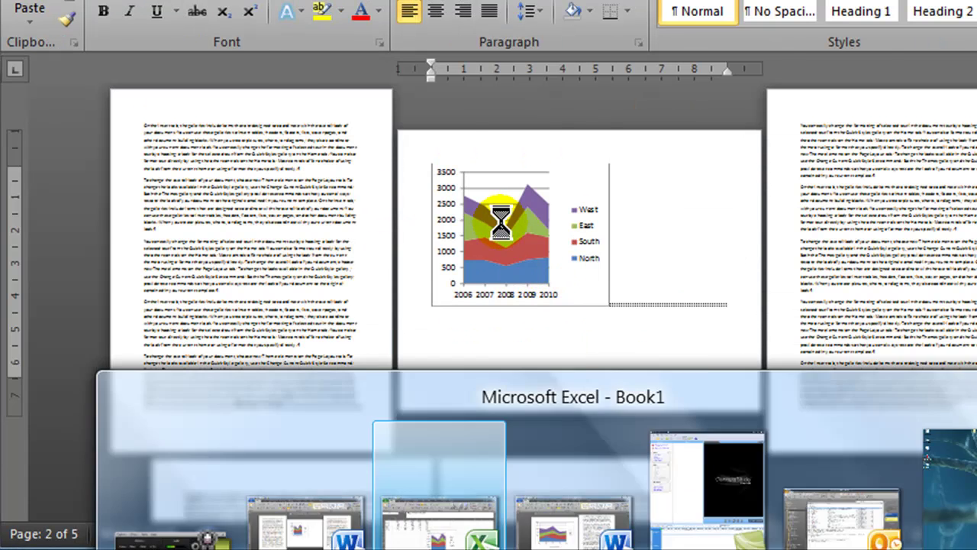
{"action": "key", "text": "alt+Tab"}
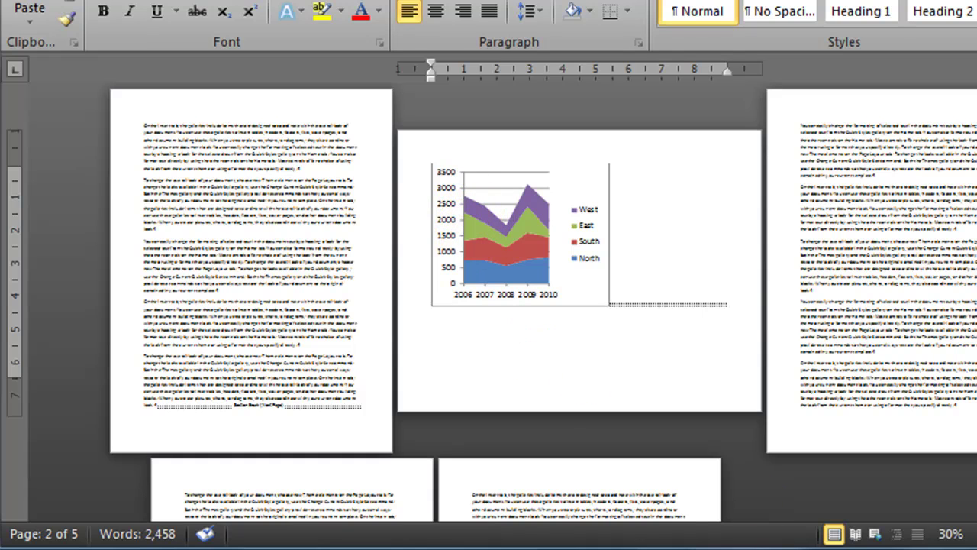
{"action": "scroll", "coordinate": [683, 436], "scroll_direction": "up", "scroll_amount": 4, "text": "ctrl"}
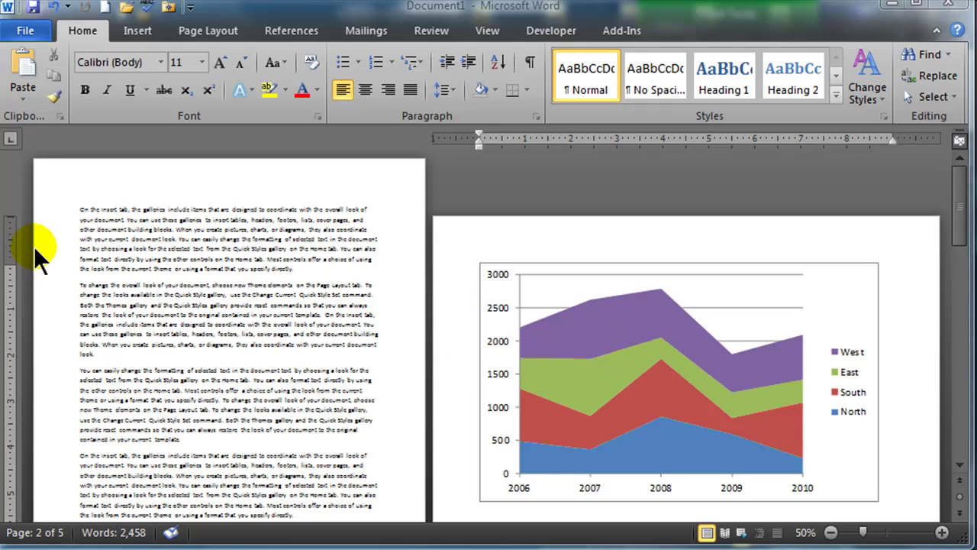
- Open the footer on page 1 of Document1 and enter "Page " at the right-aligned tab stop
{"action": "left_click", "coordinate": [76, 209]}
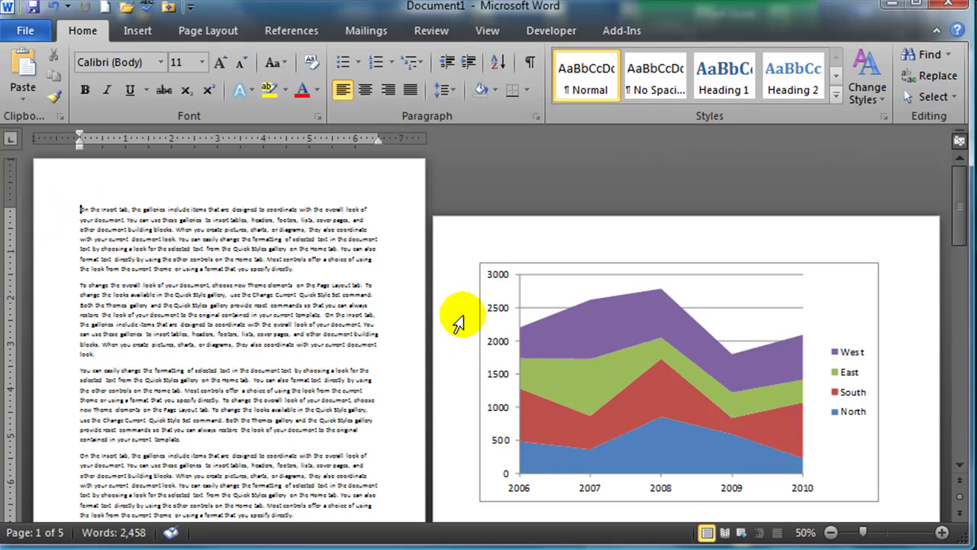
{"action": "left_click", "coordinate": [941, 533]}
{"action": "left_click", "coordinate": [942, 532]}
{"action": "left_click", "coordinate": [941, 533]}
{"action": "left_click", "coordinate": [942, 533]}
{"action": "left_click", "coordinate": [941, 533]}
{"action": "left_click", "coordinate": [942, 533]}
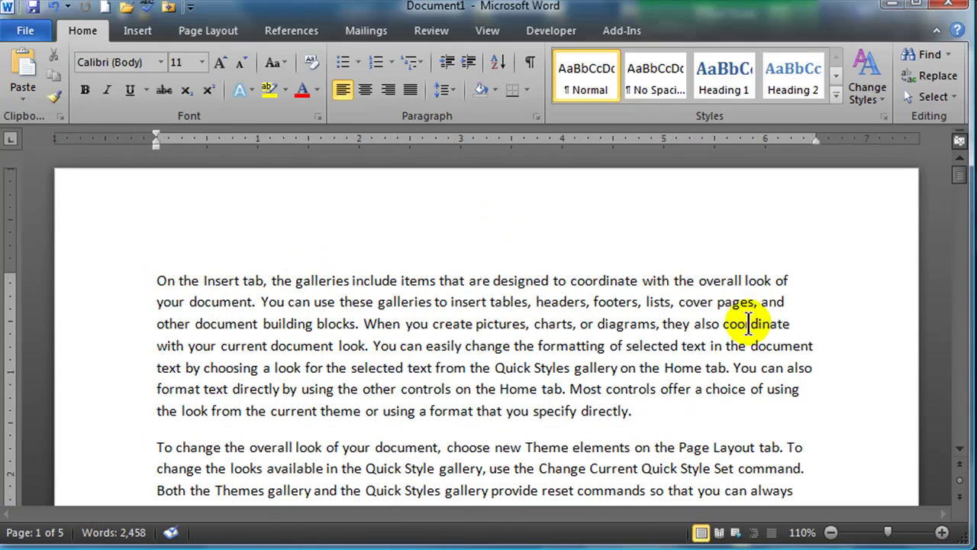
{"action": "scroll", "coordinate": [506, 279], "scroll_direction": "down", "scroll_amount": 5}
{"action": "scroll", "coordinate": [506, 279], "scroll_direction": "down", "scroll_amount": 8}
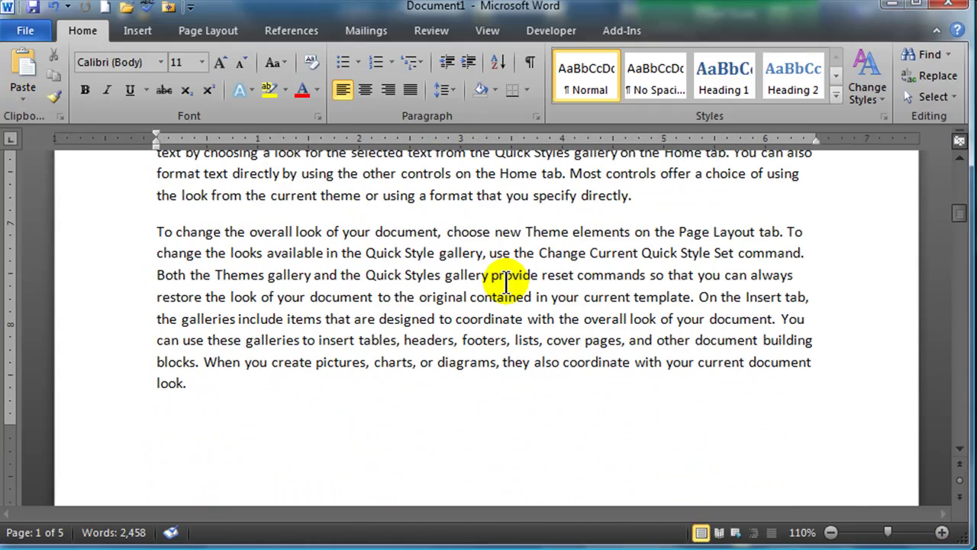
{"action": "scroll", "coordinate": [506, 279], "scroll_direction": "up", "scroll_amount": 5}
{"action": "double_click", "coordinate": [534, 415]}
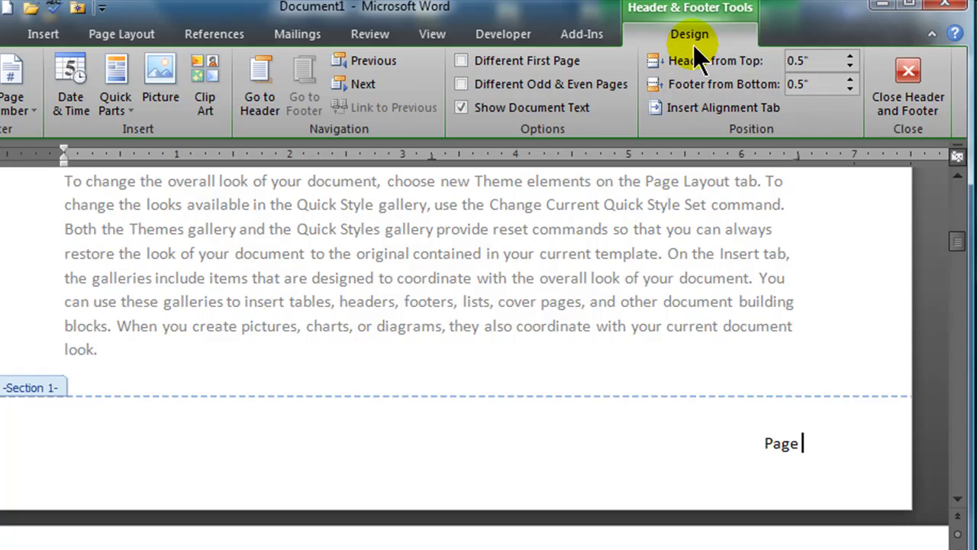
- Insert a plain page number at the current position after "Page" and close the footer
{"action": "left_click", "coordinate": [19, 114]}
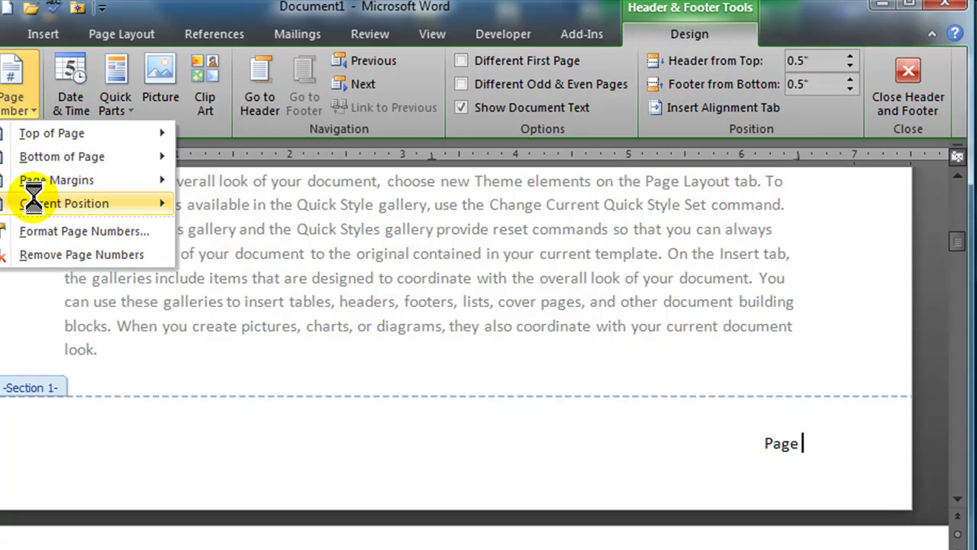
{"action": "mouse_move", "coordinate": [34, 201]}
{"action": "left_click", "coordinate": [267, 259]}
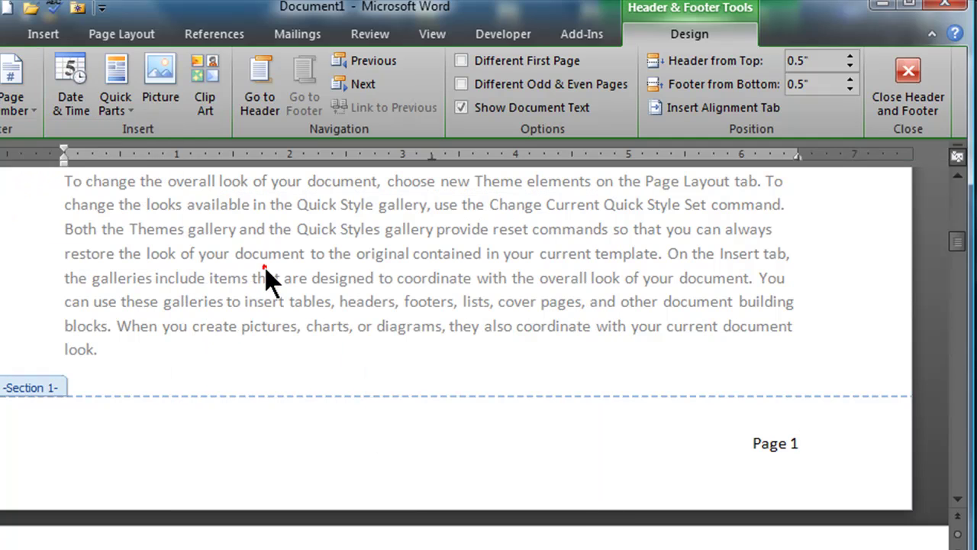
{"action": "left_click", "coordinate": [908, 76]}
- Examine the placement of the footer page number on the landscape page and compare it with the following portrait page
{"action": "scroll", "coordinate": [744, 397], "scroll_direction": "down", "scroll_amount": 5}
{"action": "scroll", "coordinate": [747, 395], "scroll_direction": "down", "scroll_amount": 5}
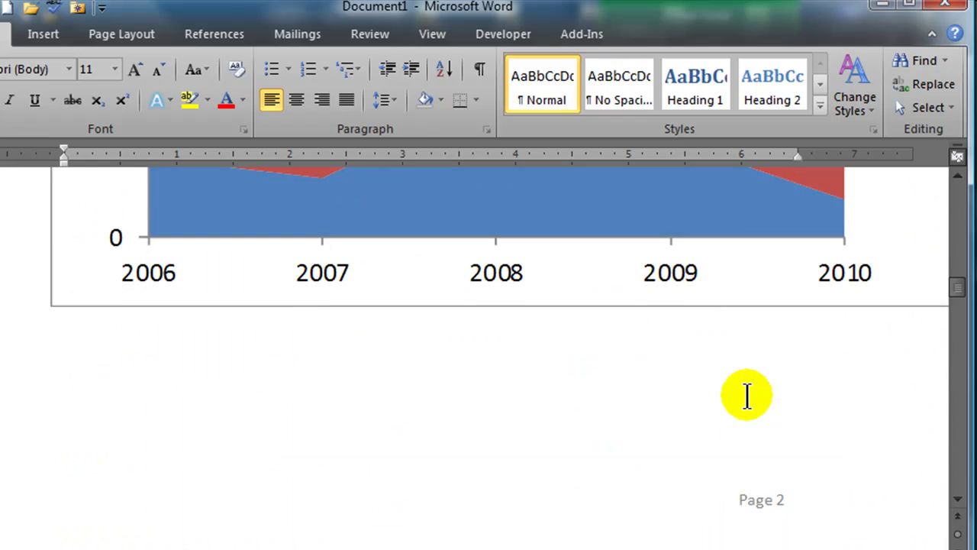
{"action": "left_click", "coordinate": [832, 532]}
{"action": "left_click", "coordinate": [832, 532]}
{"action": "left_click", "coordinate": [832, 532]}
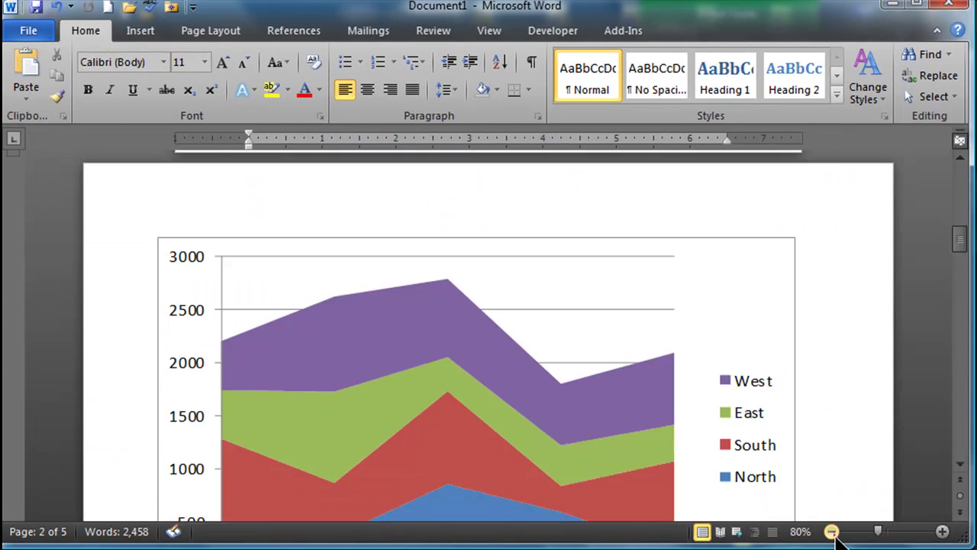
{"action": "left_click", "coordinate": [832, 532]}
{"action": "left_click", "coordinate": [832, 532]}
{"action": "scroll", "coordinate": [777, 374], "scroll_direction": "down", "scroll_amount": 4}
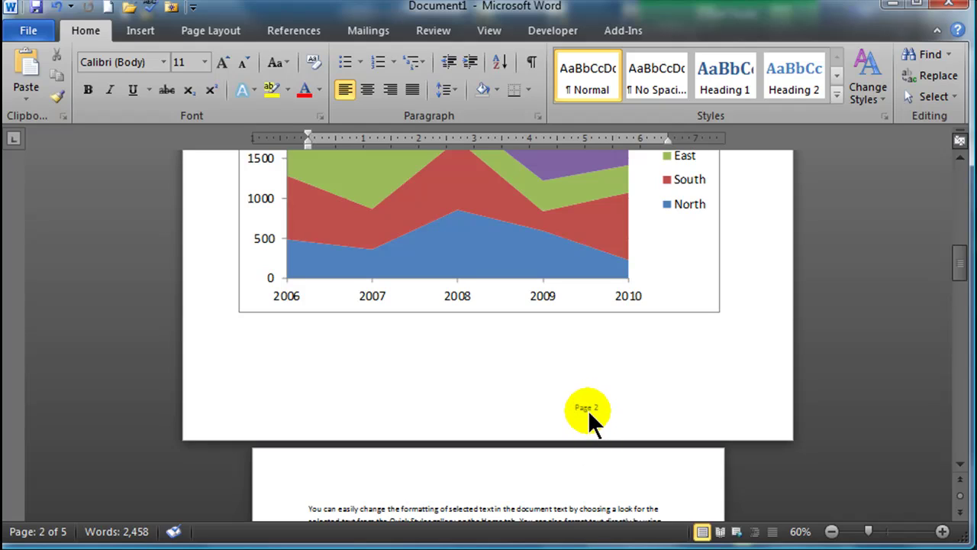
{"action": "left_click", "coordinate": [586, 359]}
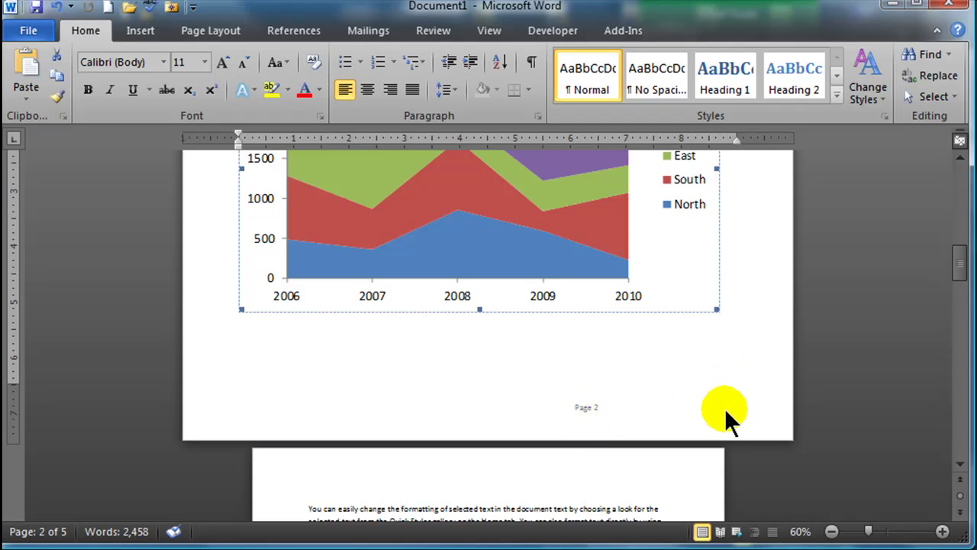
{"action": "scroll", "coordinate": [722, 401], "scroll_direction": "down", "scroll_amount": 5}
{"action": "scroll", "coordinate": [718, 393], "scroll_direction": "down", "scroll_amount": 5}
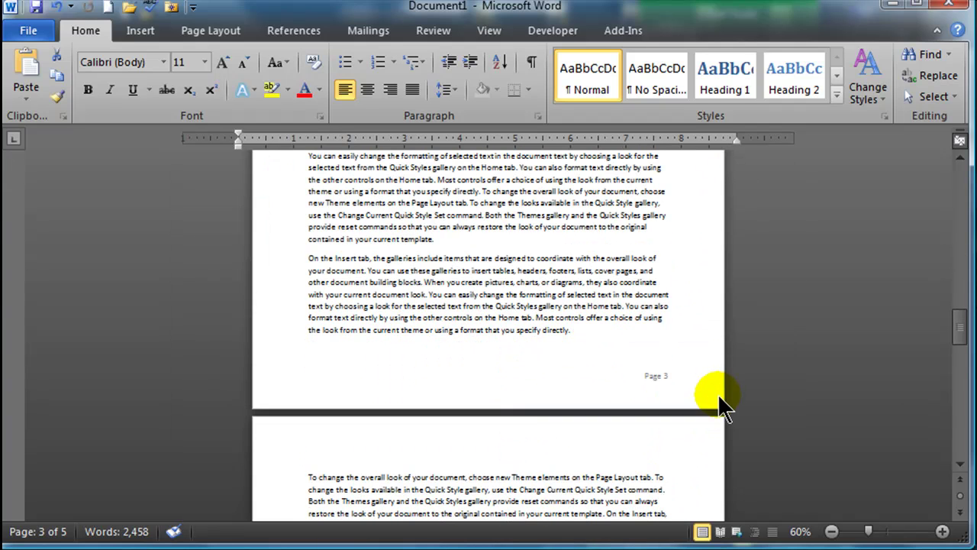
{"action": "scroll", "coordinate": [718, 394], "scroll_direction": "up", "scroll_amount": 6}
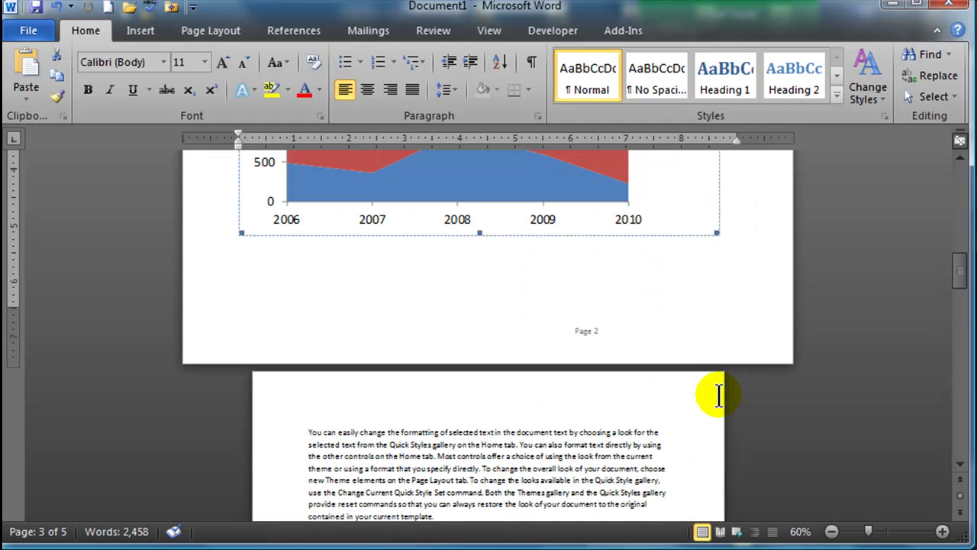
{"action": "double_click", "coordinate": [590, 330]}
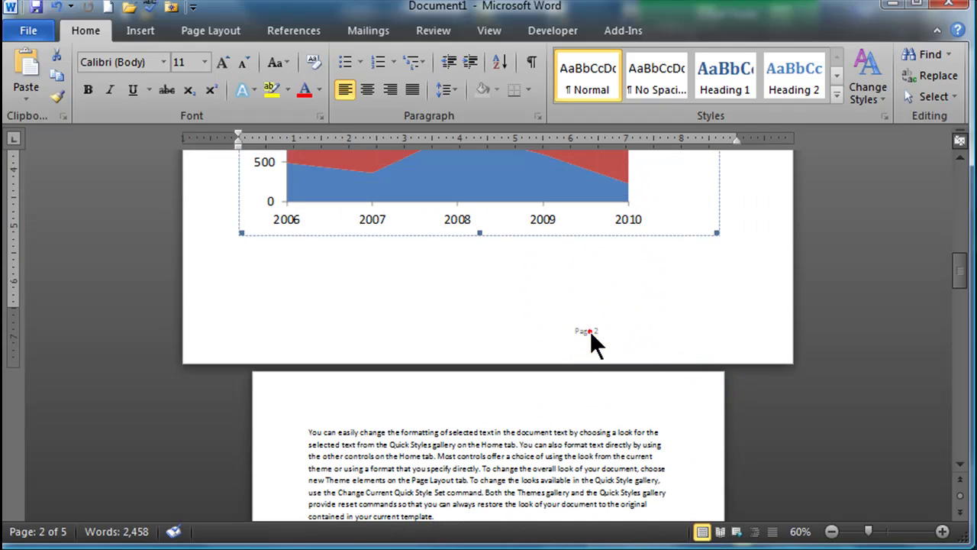
{"action": "left_click", "coordinate": [605, 331]}
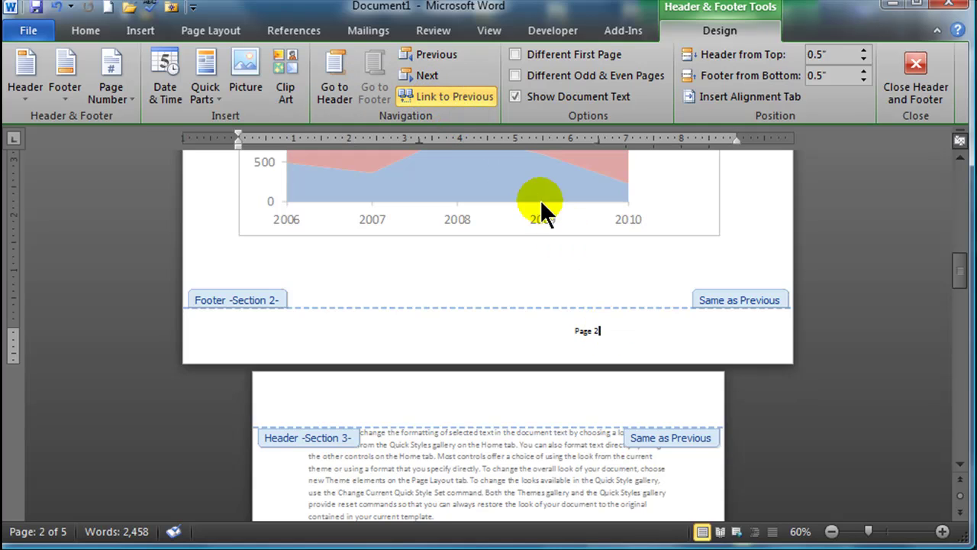
{"action": "left_click", "coordinate": [918, 77]}
{"action": "left_click", "coordinate": [683, 343]}
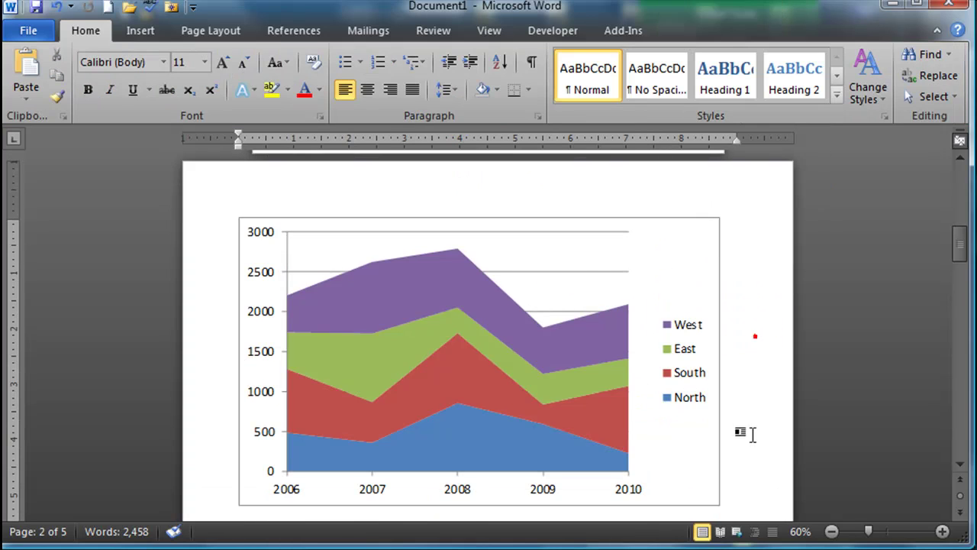
- Unlink the landscape page's Section 2 footer from the previous section and move its right tab stop to 8.69"
{"action": "scroll", "coordinate": [751, 433], "scroll_direction": "down", "scroll_amount": 5}
{"action": "left_click", "coordinate": [741, 428]}
{"action": "double_click", "coordinate": [580, 415]}
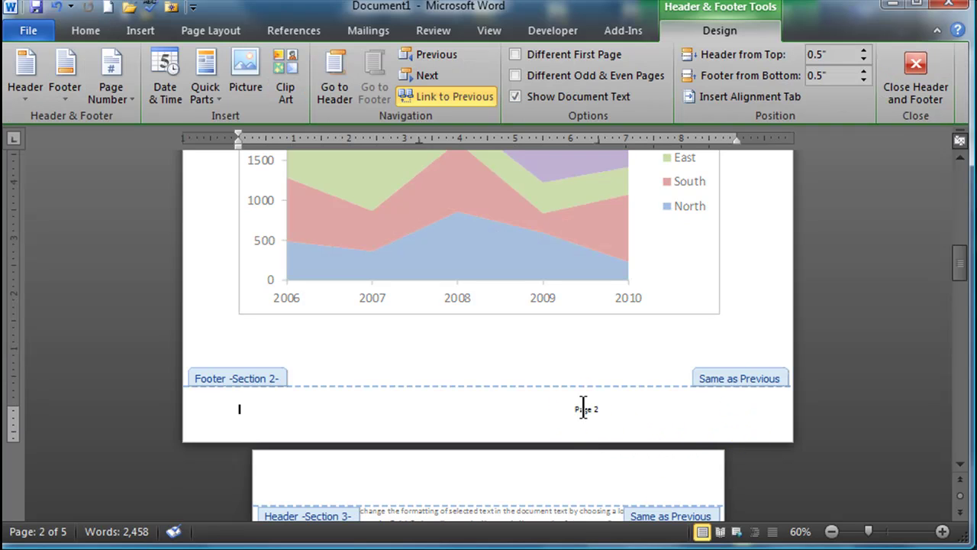
{"action": "left_click", "coordinate": [445, 97]}
{"action": "mouse_move", "coordinate": [598, 141]}
{"action": "left_mouse_down"}
{"action": "mouse_move", "coordinate": [738, 142]}
{"action": "mouse_move", "coordinate": [718, 142]}
{"action": "left_mouse_up"}
{"action": "key", "text": "alt"}
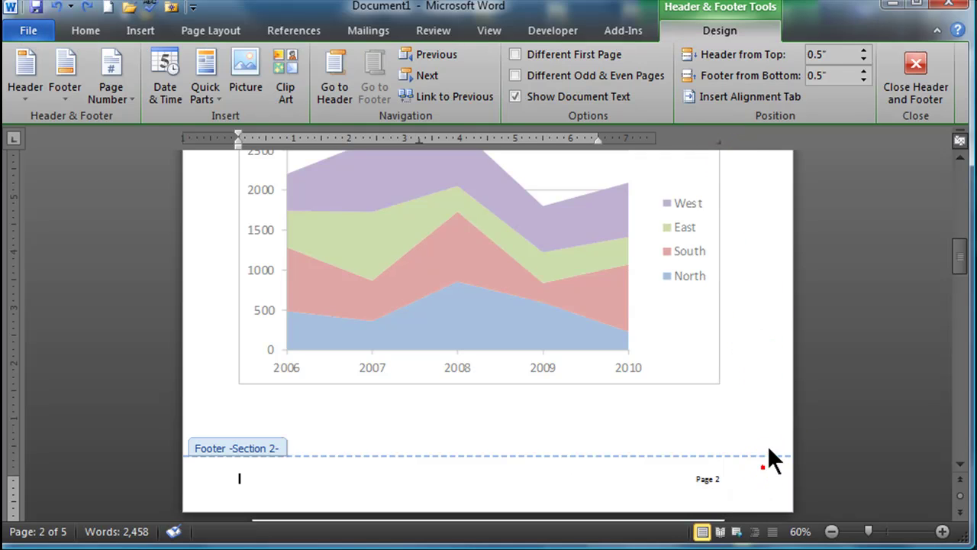
{"action": "left_click", "coordinate": [916, 72]}
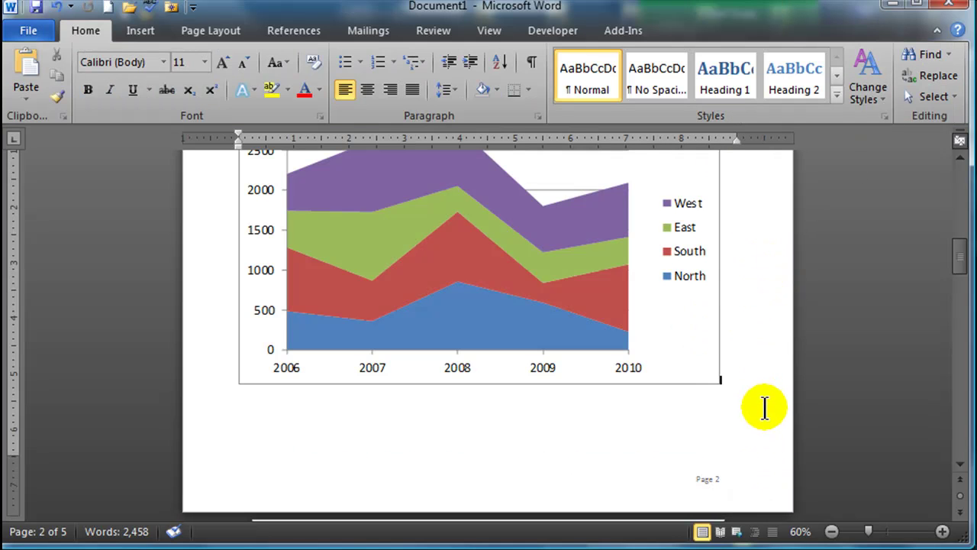
- Open the tab stop settings for the Section 3 footer on page 3 and clear the 8.69" tab stop
{"action": "scroll", "coordinate": [765, 408], "scroll_direction": "down", "scroll_amount": 15}
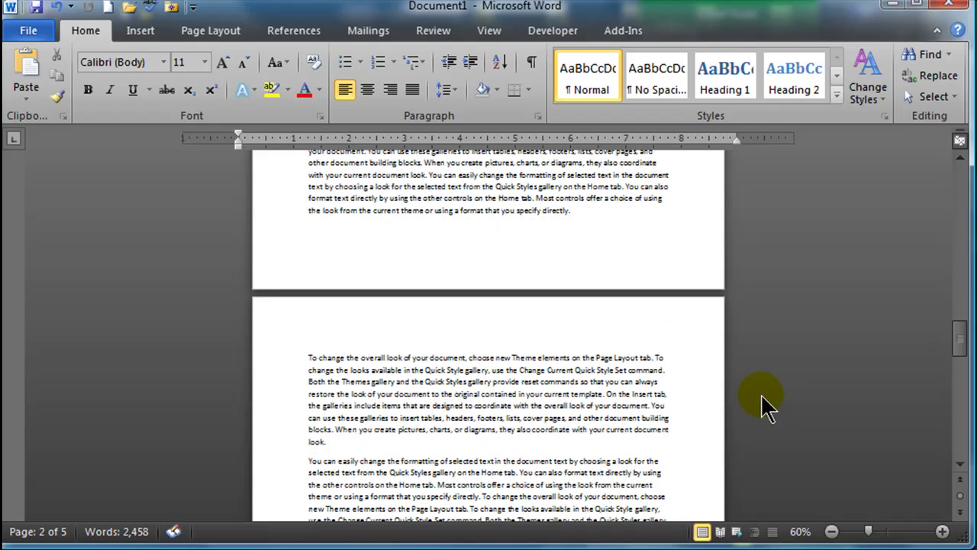
{"action": "scroll", "coordinate": [761, 394], "scroll_direction": "up", "scroll_amount": 1}
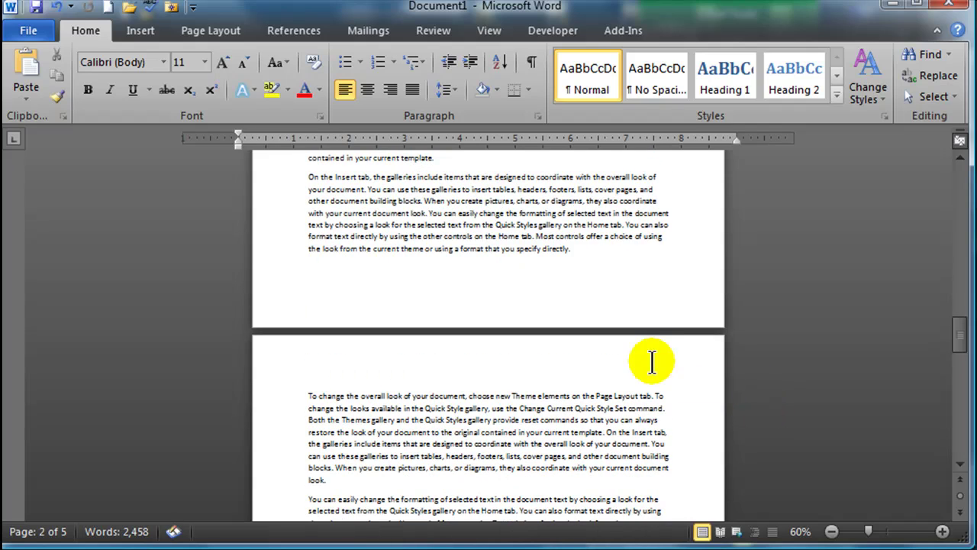
{"action": "double_click", "coordinate": [586, 299]}
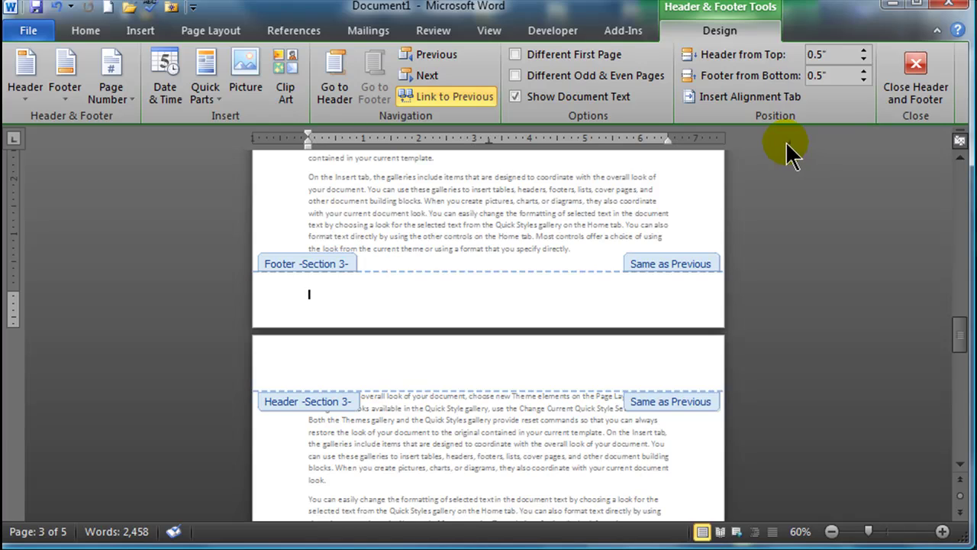
{"action": "left_click", "coordinate": [86, 33]}
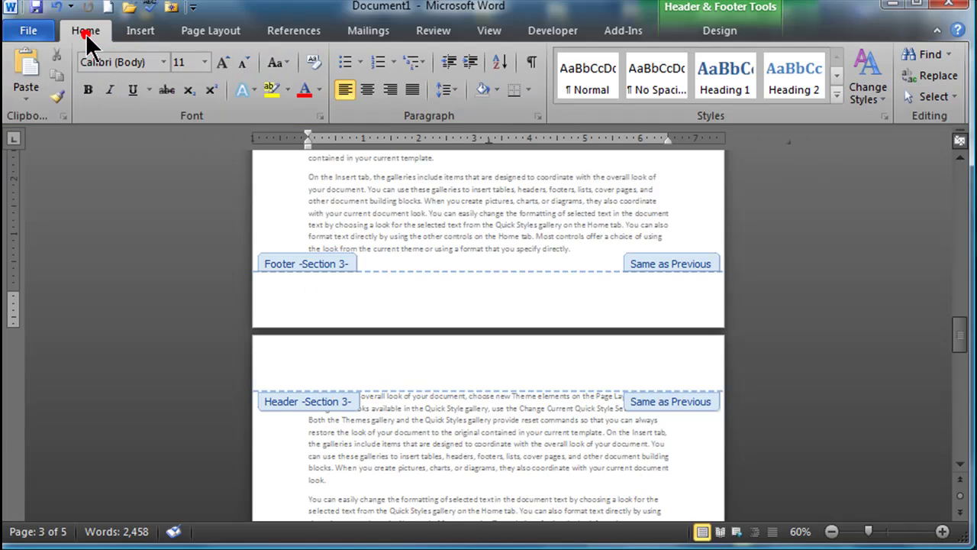
{"action": "left_click", "coordinate": [538, 116]}
{"action": "left_click", "coordinate": [339, 498]}
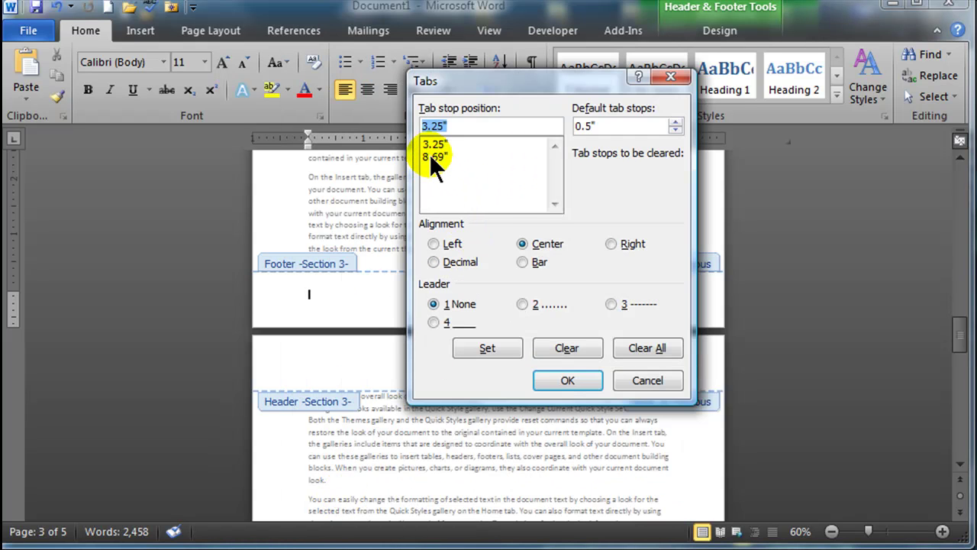
{"action": "left_click", "coordinate": [429, 155]}
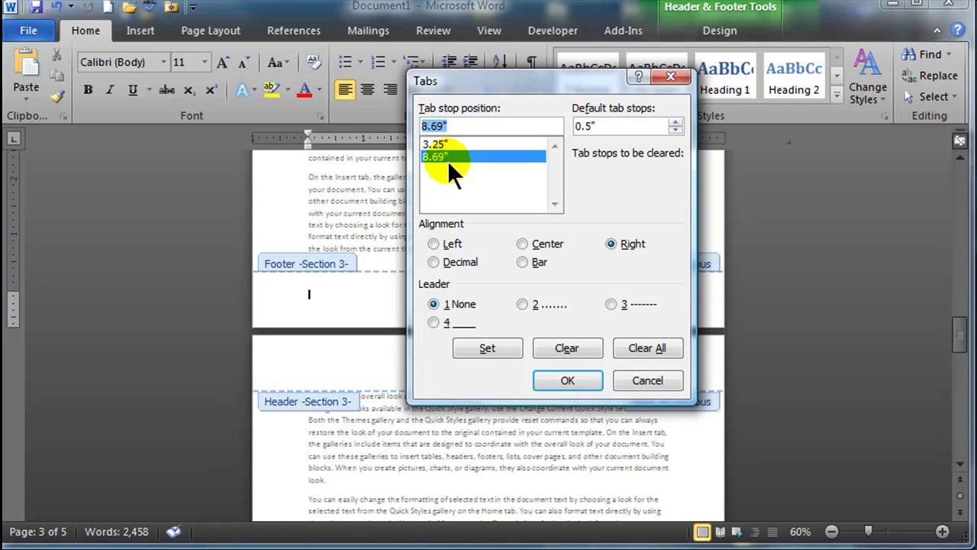
{"action": "key", "text": "BackSpace"}
{"action": "left_click", "coordinate": [443, 157]}
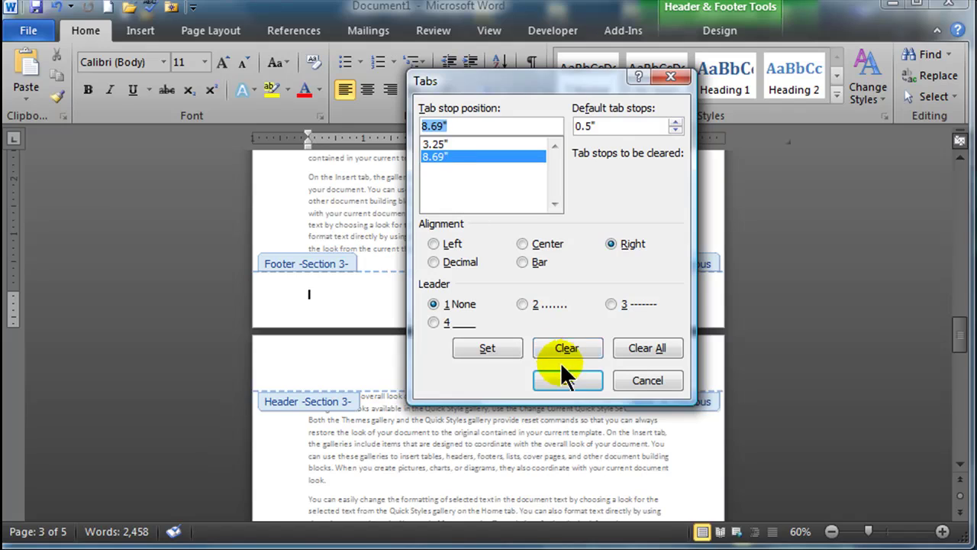
{"action": "left_click", "coordinate": [566, 347]}
- Add a right-aligned tab stop at 6.5" to the Section 3 footer
{"action": "left_click", "coordinate": [454, 126]}
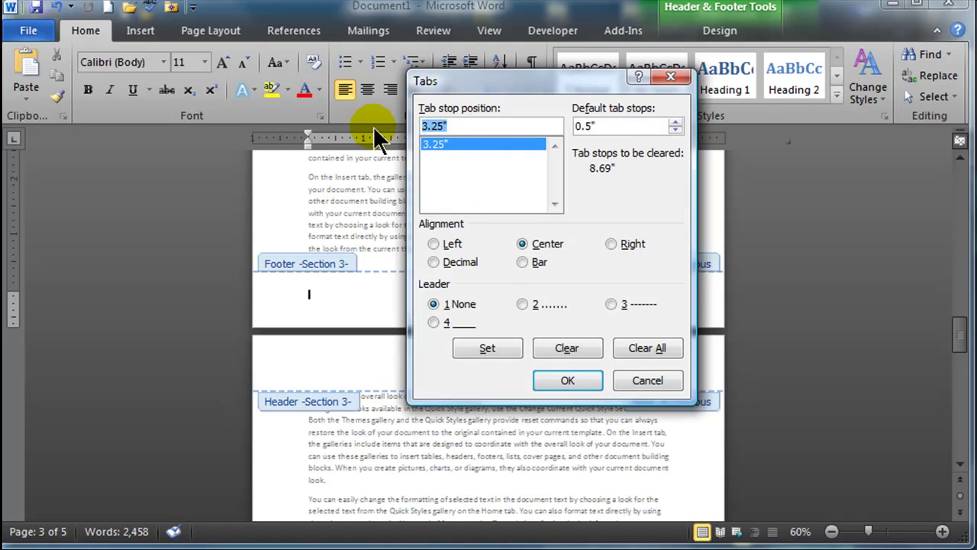
{"action": "type", "text": "6.5"}
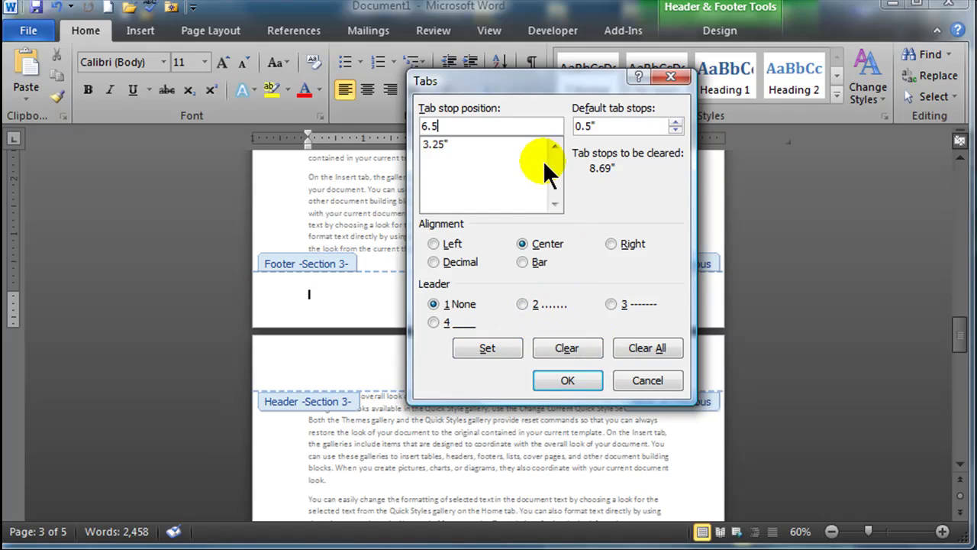
{"action": "left_click", "coordinate": [613, 243]}
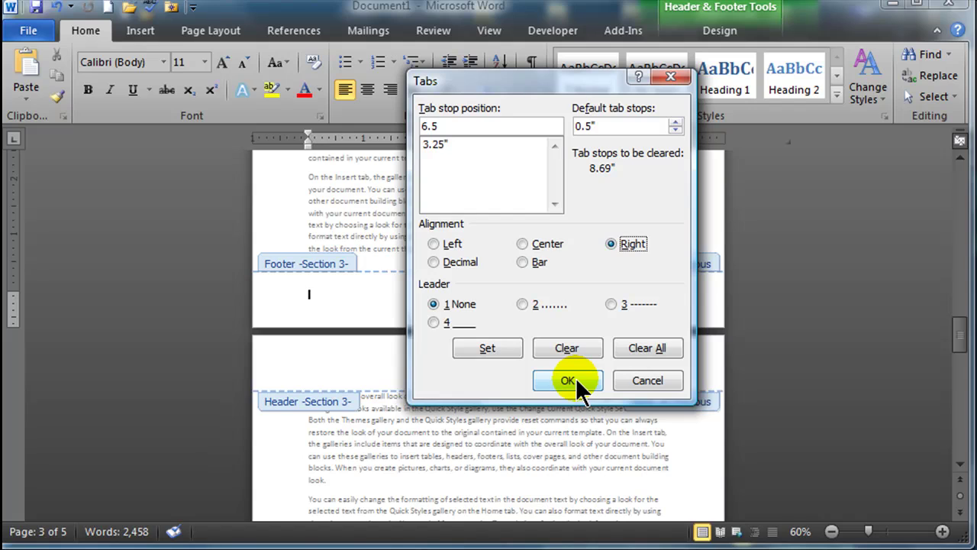
{"action": "left_click", "coordinate": [567, 380]}
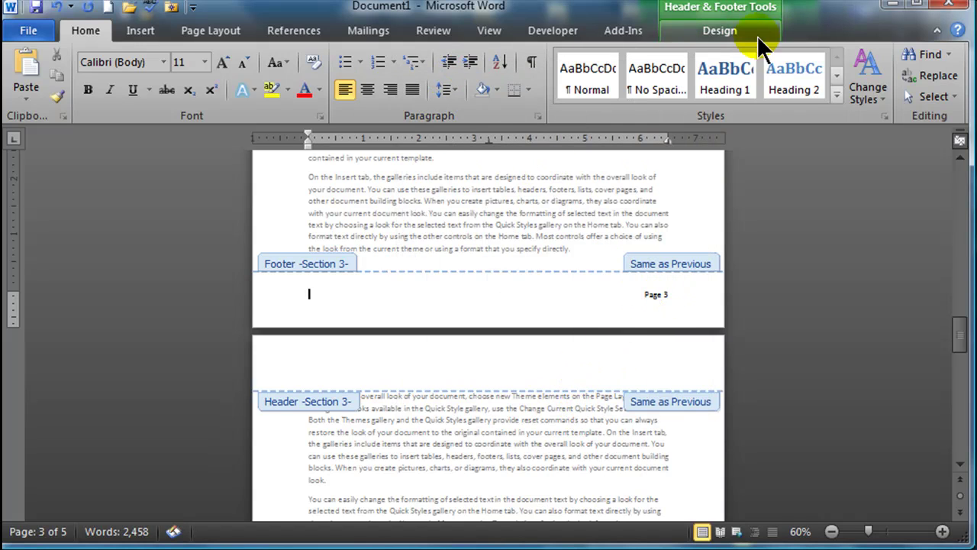
- Unlink the Section 3 footer from the previous section and close the footer
{"action": "left_click", "coordinate": [720, 30]}
{"action": "left_click", "coordinate": [474, 97]}
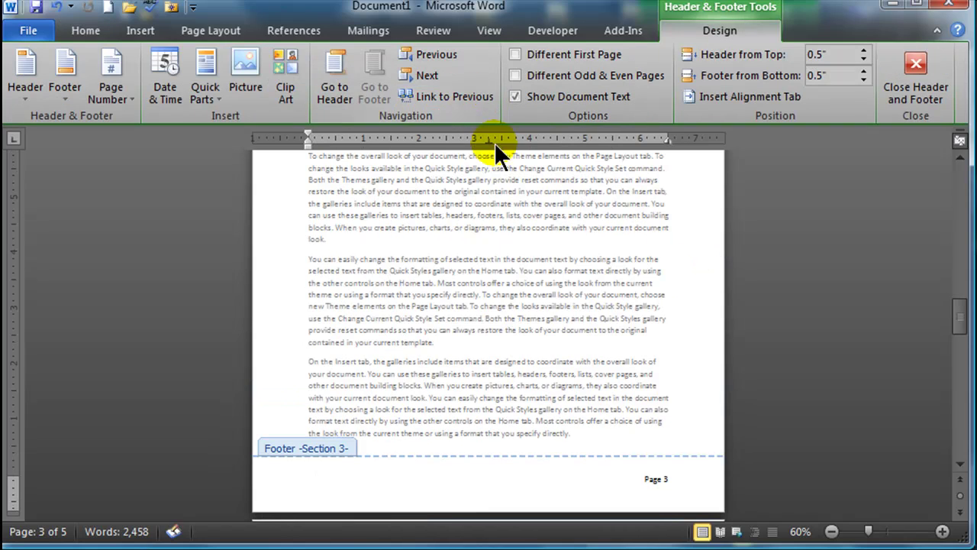
{"action": "left_click", "coordinate": [916, 68]}
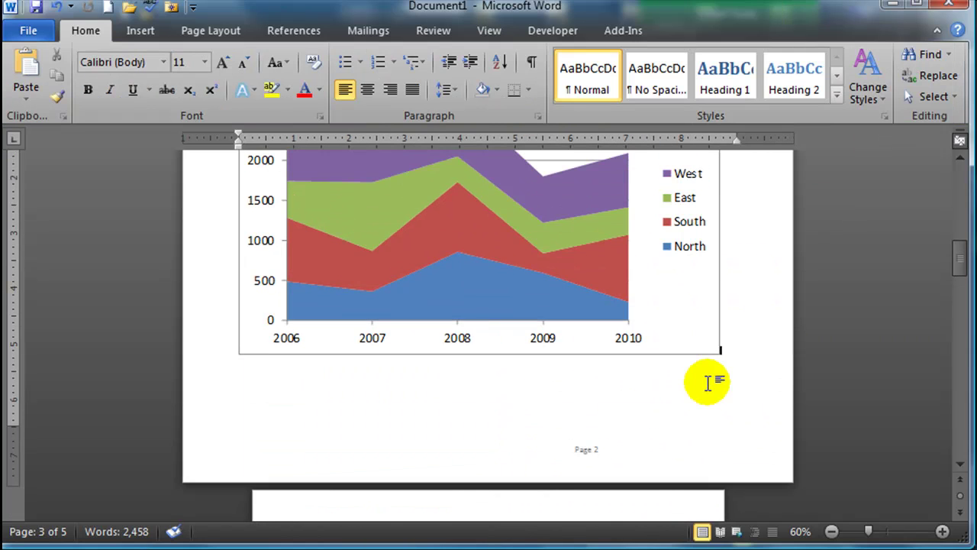
- Move the Section 2 footer's right tab stop out to the landscape page's right margin and close the footer
{"action": "scroll", "coordinate": [649, 435], "scroll_direction": "down", "scroll_amount": 5}
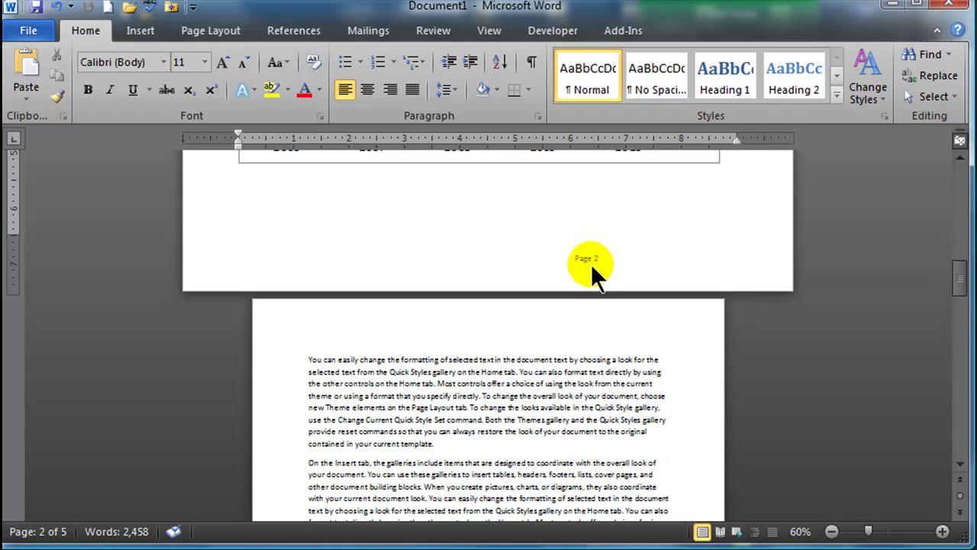
{"action": "double_click", "coordinate": [591, 264]}
{"action": "left_click", "coordinate": [586, 260]}
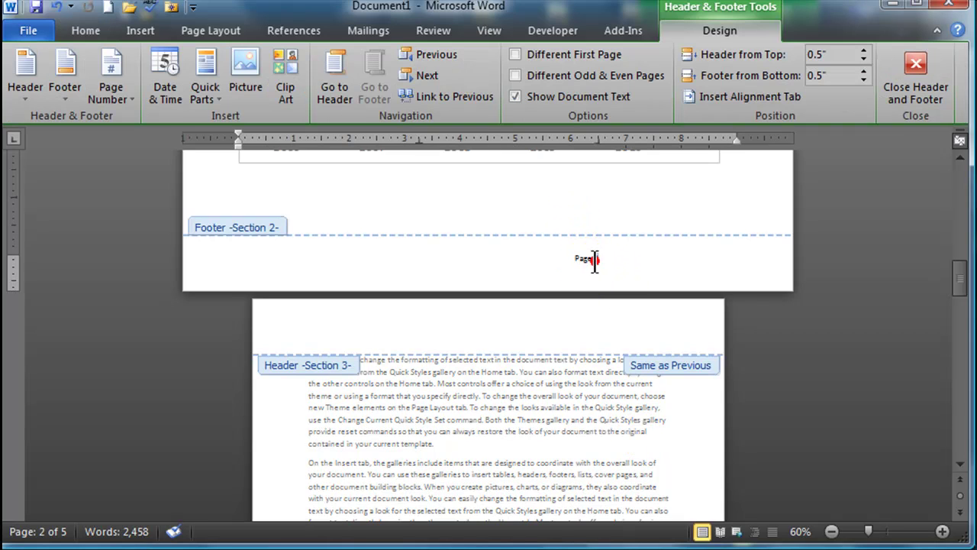
{"action": "left_click", "coordinate": [623, 259]}
{"action": "left_click_drag", "start_coordinate": [597, 142], "coordinate": [736, 144]}
{"action": "left_click", "coordinate": [918, 76]}
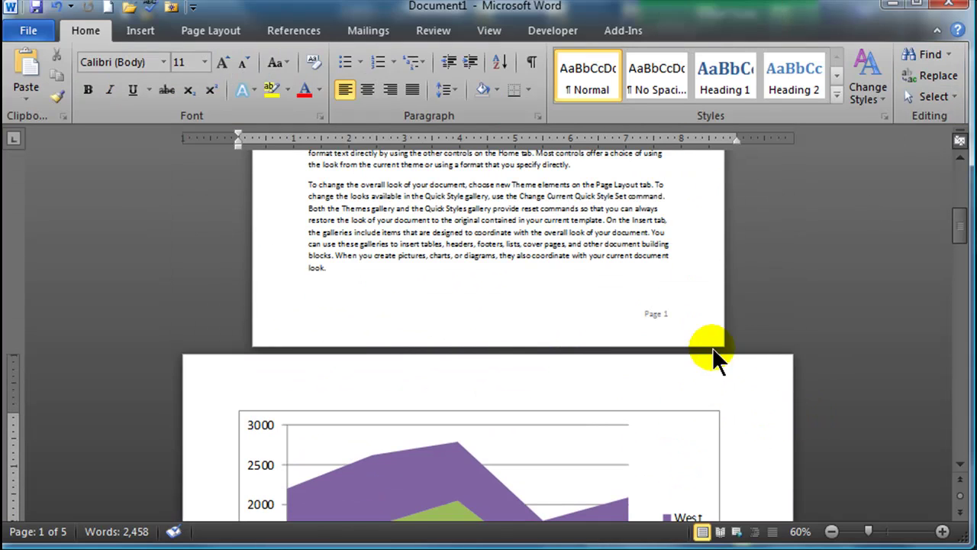
- Examine the placement of the footer page numbers from page 1 through the last page of the document
{"action": "scroll", "coordinate": [710, 345], "scroll_direction": "down", "scroll_amount": 5}
{"action": "scroll", "coordinate": [707, 342], "scroll_direction": "down", "scroll_amount": 8}
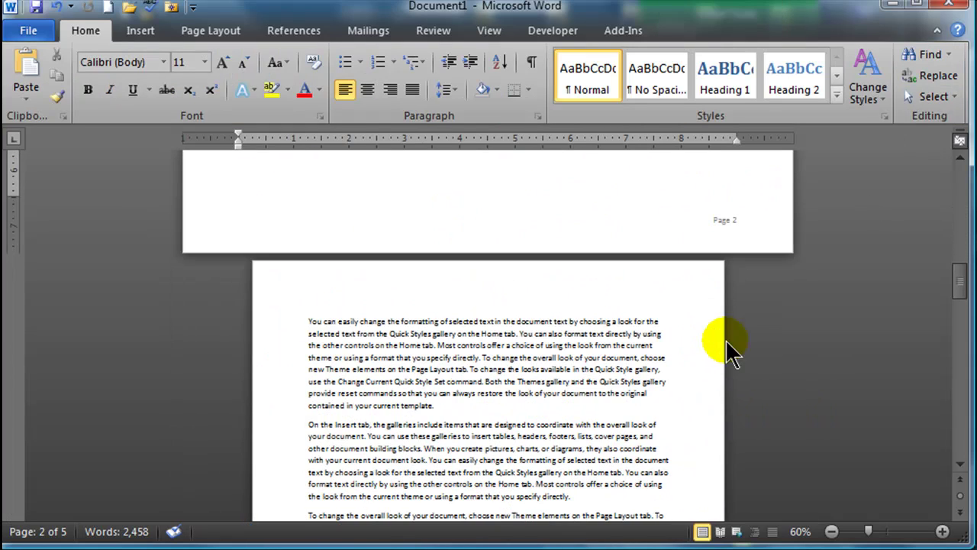
{"action": "scroll", "coordinate": [765, 328], "scroll_direction": "down", "scroll_amount": 15}
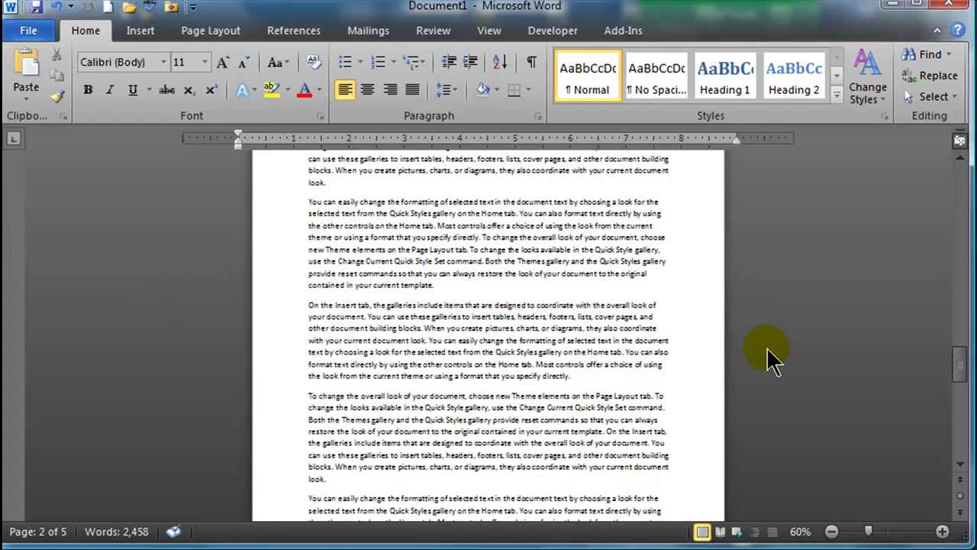
{"action": "scroll", "coordinate": [767, 347], "scroll_direction": "down", "scroll_amount": 15}
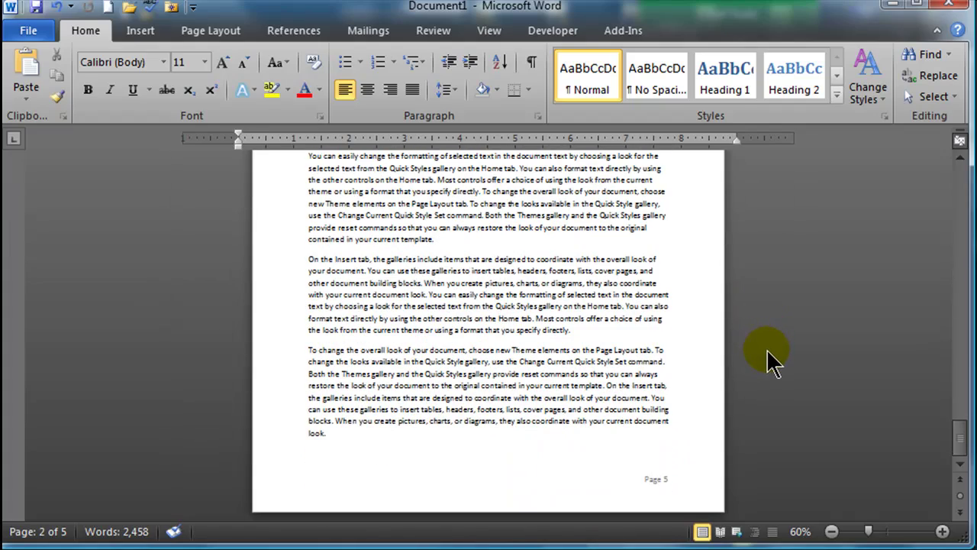
{"action": "left_click_drag", "start_coordinate": [960, 441], "coordinate": [947, 253]}
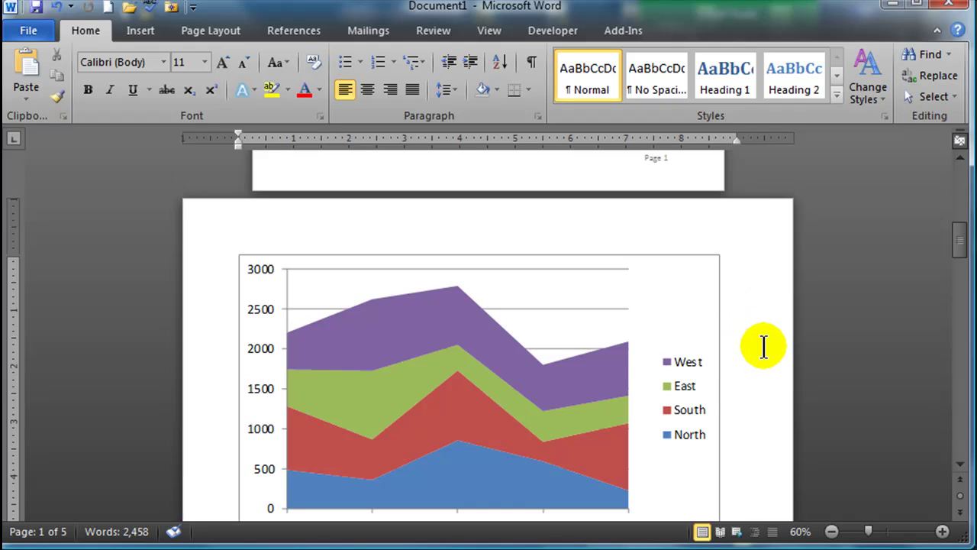
- Undo the footer edits back past the chart enlargement on the landscape page, and redo only the chart enlargement
{"action": "scroll", "coordinate": [764, 348], "scroll_direction": "down", "scroll_amount": 1}
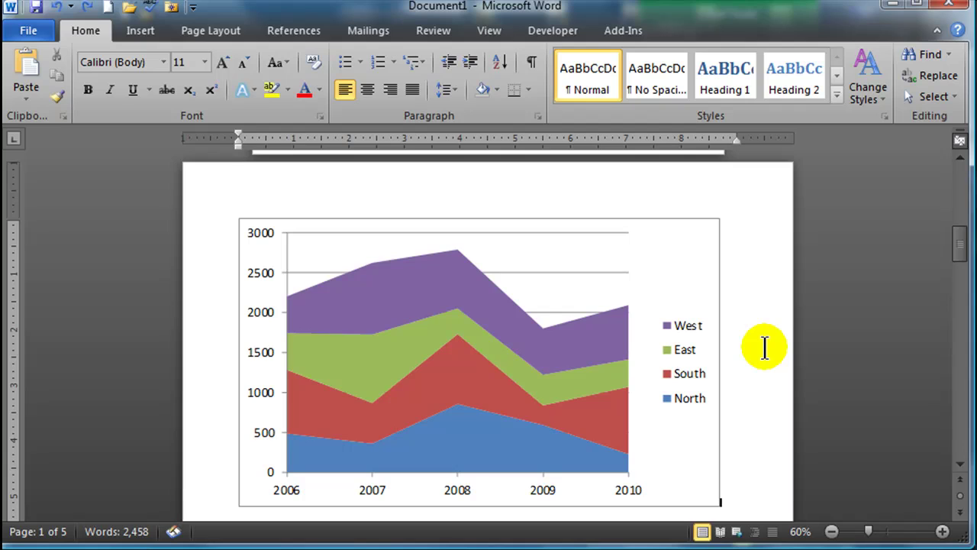
{"action": "key", "text": "ctrl+z"}
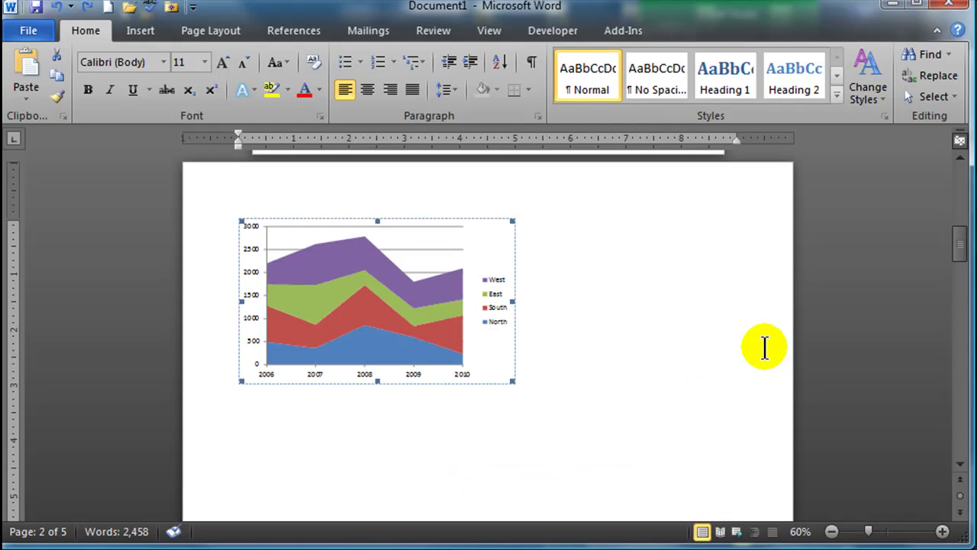
{"action": "key", "text": "ctrl+y"}
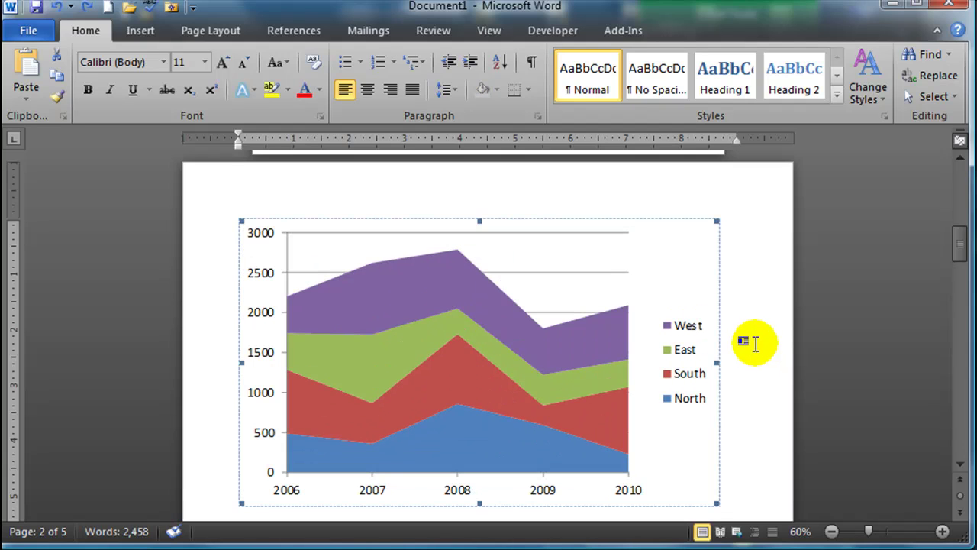
{"action": "left_click", "coordinate": [752, 341]}
- Open the Section 1 footer on page 1 and insert the built-in Blank (Three Columns) footer
{"action": "scroll", "coordinate": [845, 390], "scroll_direction": "up", "scroll_amount": 5}
{"action": "scroll", "coordinate": [845, 390], "scroll_direction": "up", "scroll_amount": 3}
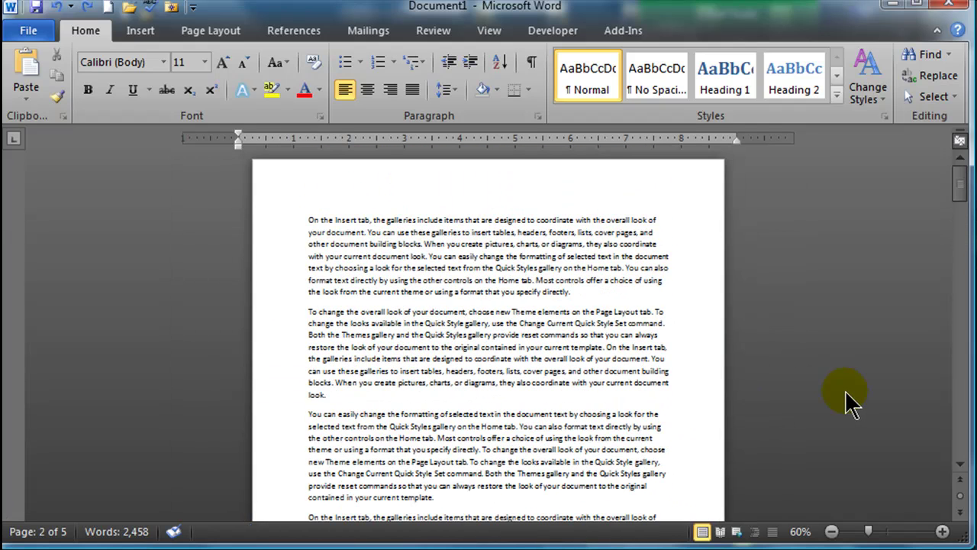
{"action": "scroll", "coordinate": [846, 390], "scroll_direction": "down", "scroll_amount": 7}
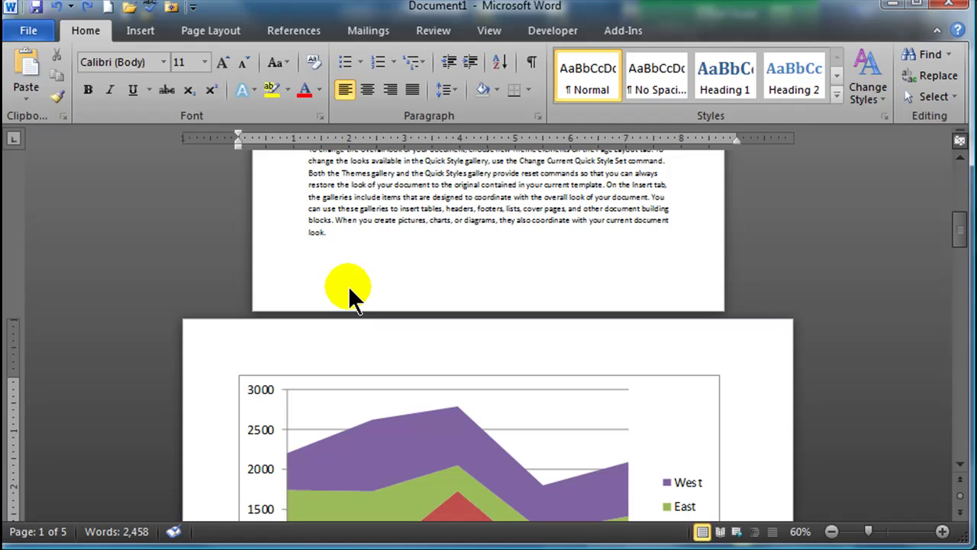
{"action": "double_click", "coordinate": [348, 285]}
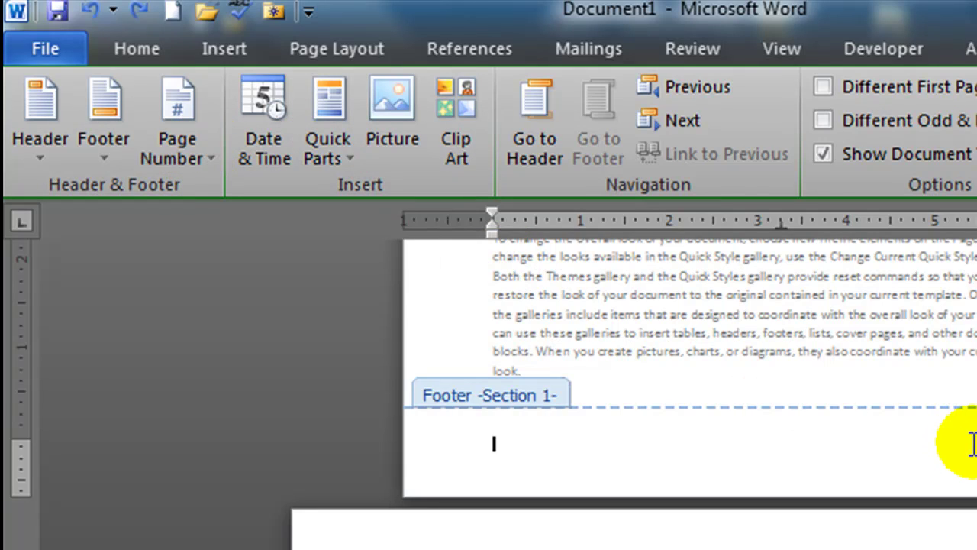
{"action": "left_click", "coordinate": [105, 157]}
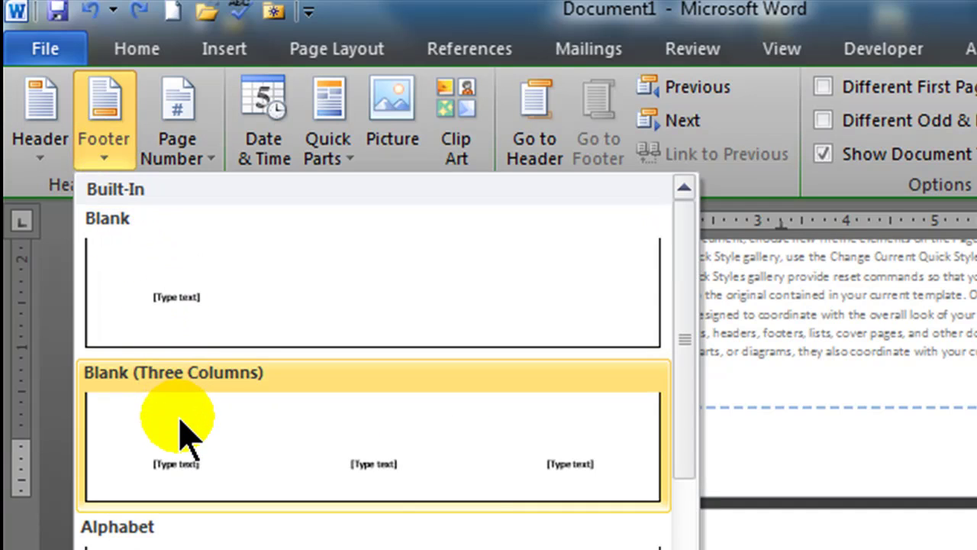
{"action": "left_click", "coordinate": [195, 439]}
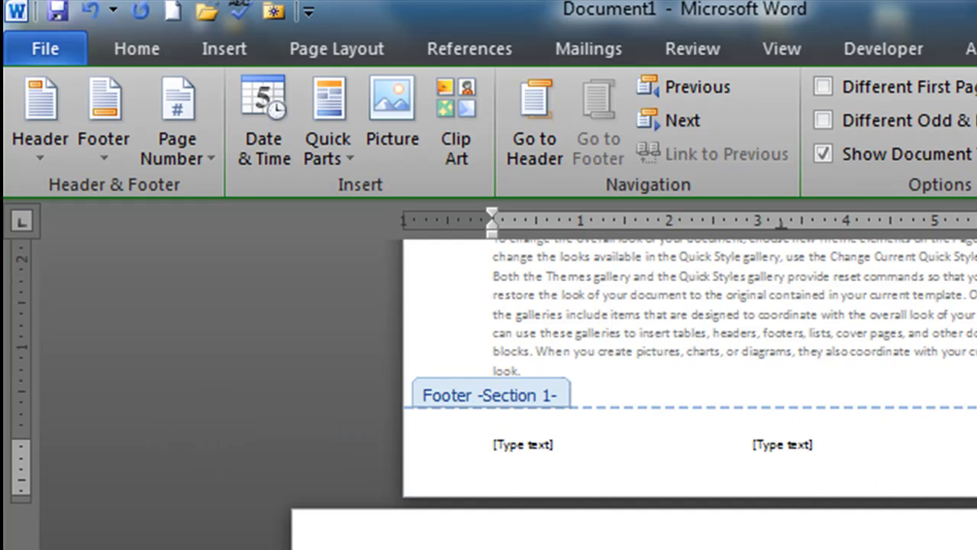
- Fill the Section 1 footer's right-hand placeholder with "Page" and a Plain Number page number at the current position, and close the footer
{"action": "left_click", "coordinate": [782, 456]}
{"action": "type", "text": "Page"}
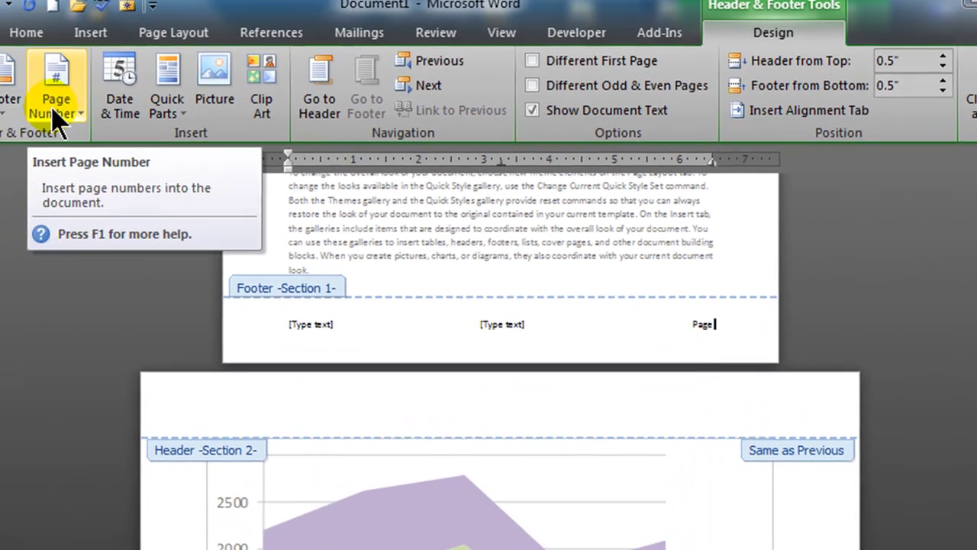
{"action": "left_click", "coordinate": [59, 107]}
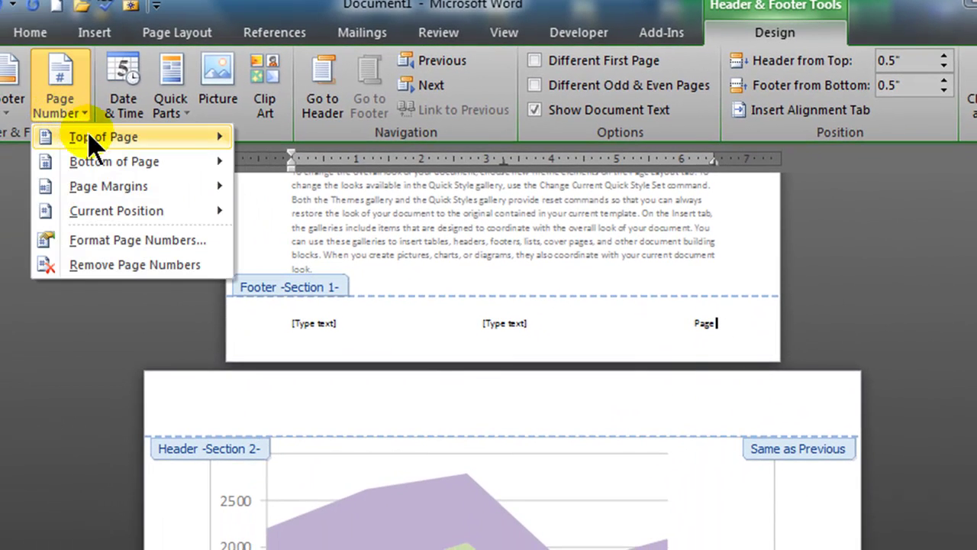
{"action": "mouse_move", "coordinate": [96, 215]}
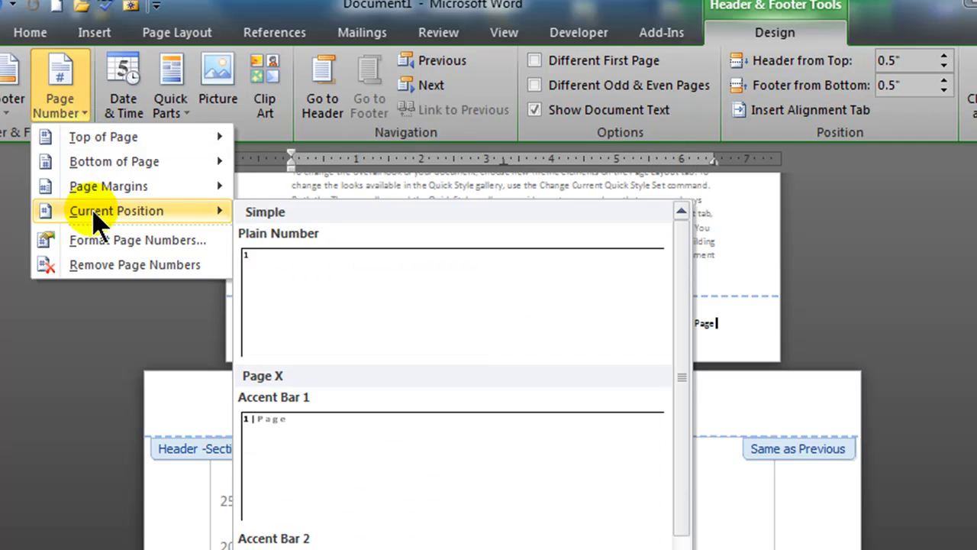
{"action": "left_click", "coordinate": [330, 313]}
{"action": "left_click", "coordinate": [969, 98]}
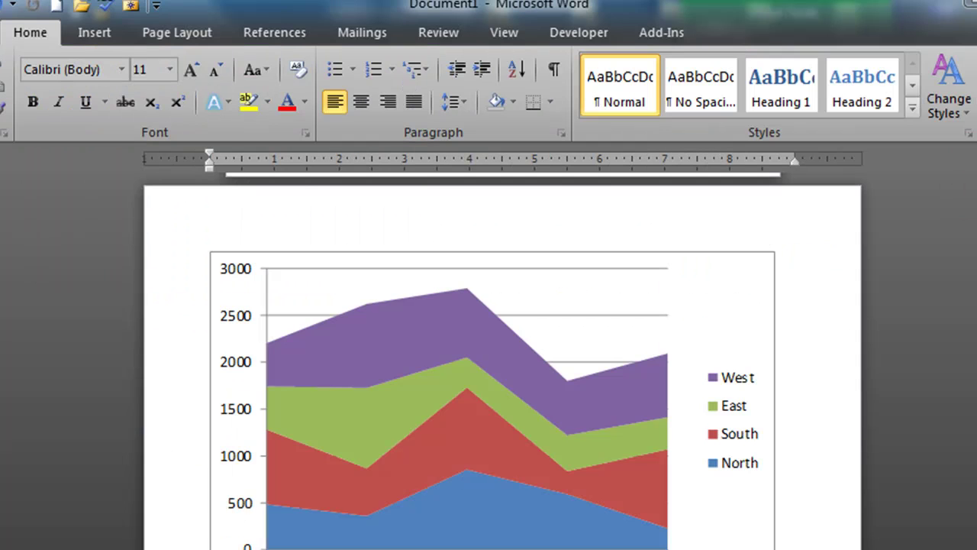
- Examine the alignment of the footer page numbers on pages 1 to 3, including the landscape chart page
{"action": "scroll", "coordinate": [890, 394], "scroll_direction": "up", "scroll_amount": 5}
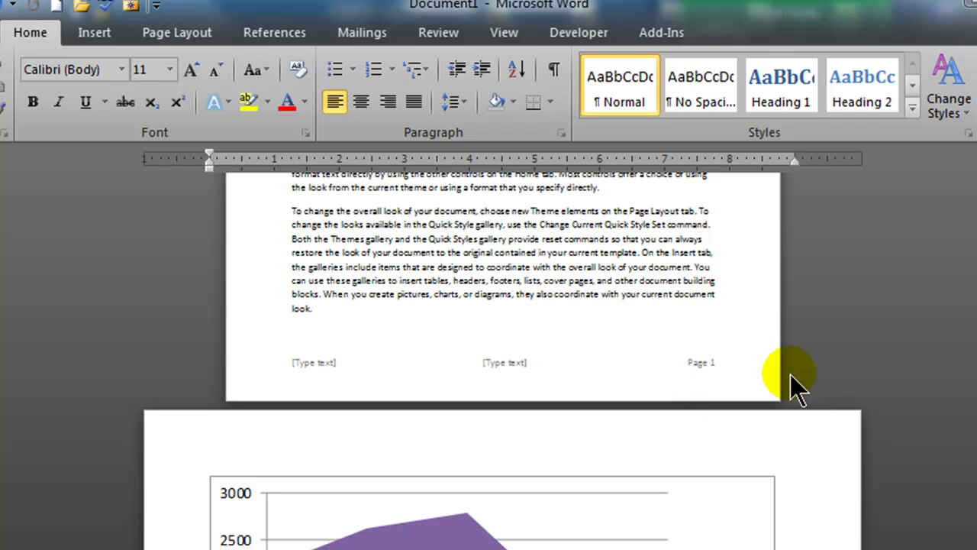
{"action": "scroll", "coordinate": [800, 378], "scroll_direction": "down", "scroll_amount": 15}
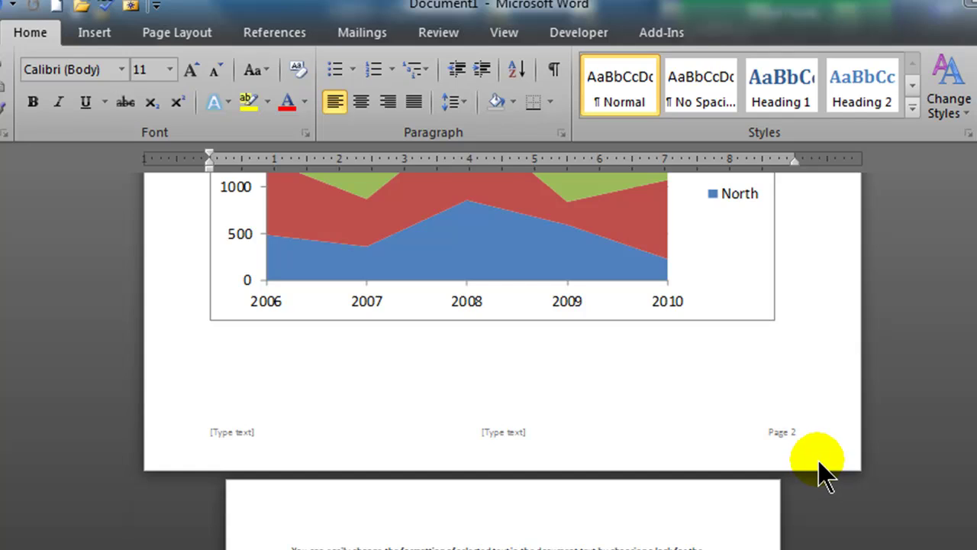
{"action": "scroll", "coordinate": [820, 461], "scroll_direction": "down", "scroll_amount": 15}
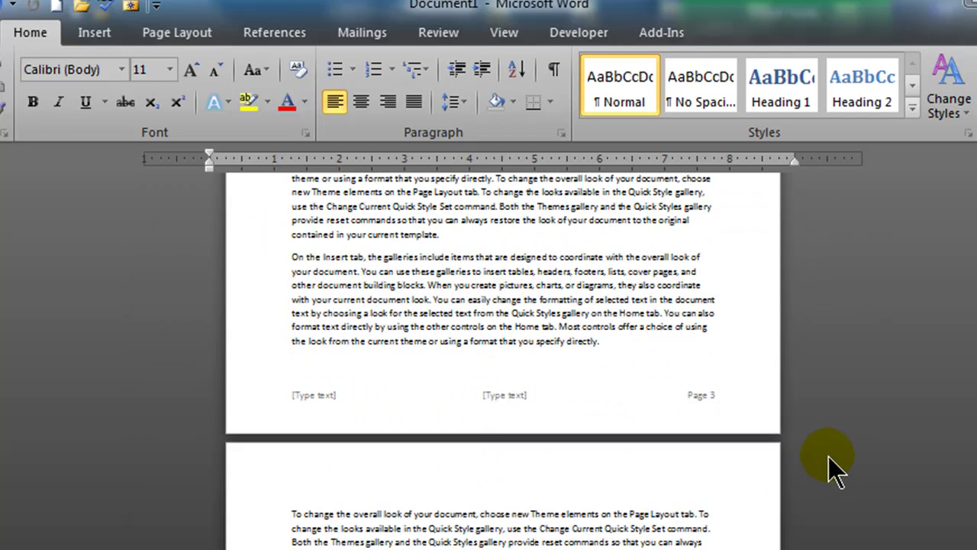
{"action": "scroll", "coordinate": [824, 455], "scroll_direction": "up", "scroll_amount": 15}
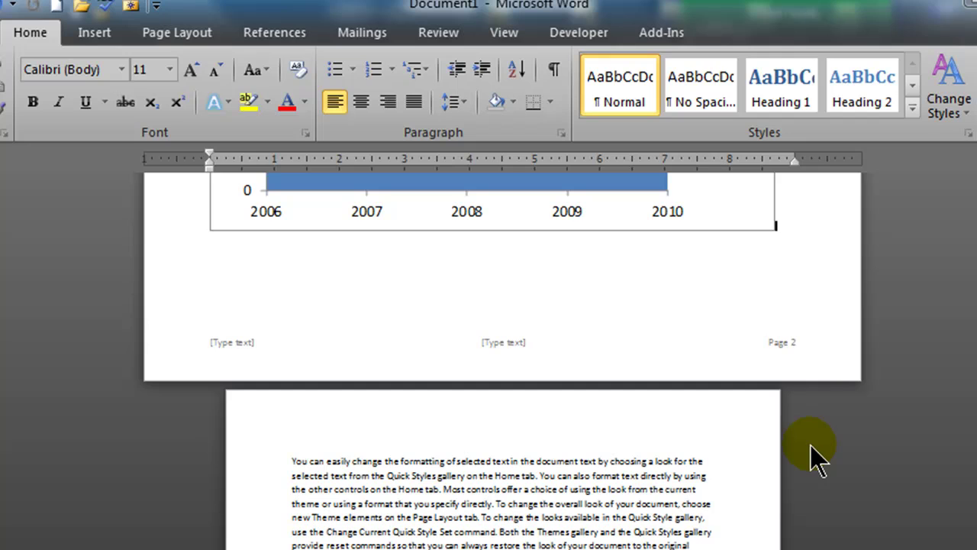
- Open the Section 2 footer on the landscape page and view the built-in footer designs
{"action": "double_click", "coordinate": [711, 351]}
{"action": "left_click", "coordinate": [11, 107]}
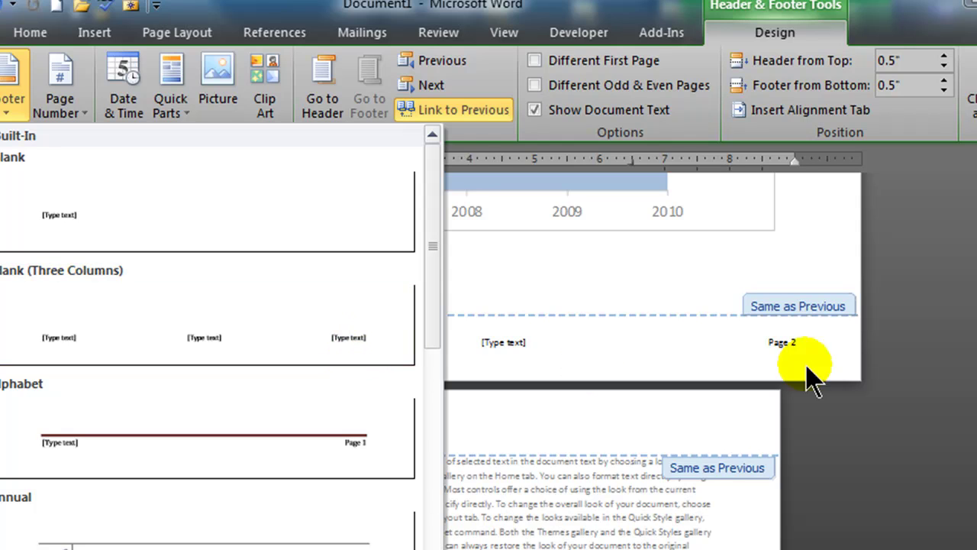
{"action": "left_click", "coordinate": [939, 349]}
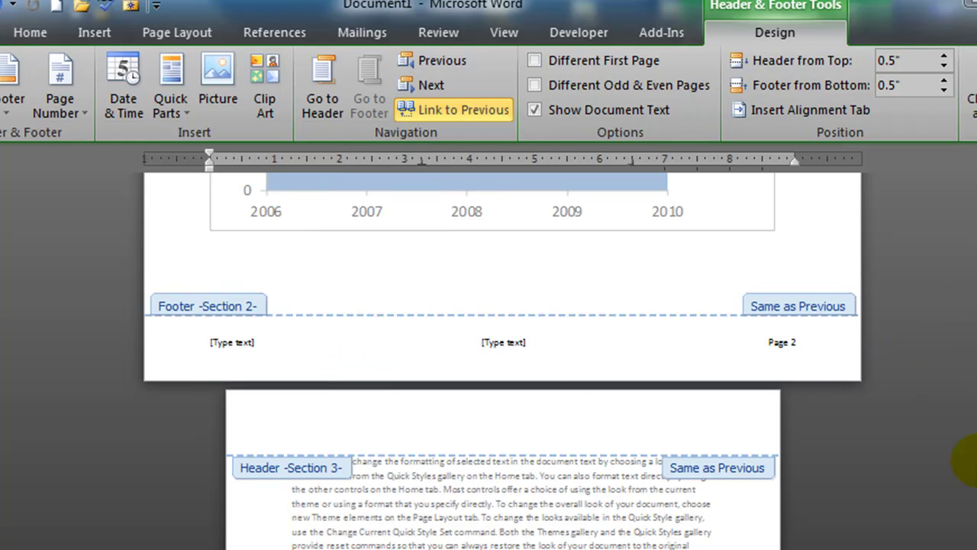
- Zoom out to show several pages side by side, close the footer and compare footer placement across the portrait and landscape pages
{"action": "scroll", "coordinate": [489, 359], "scroll_direction": "down", "scroll_amount": 3}
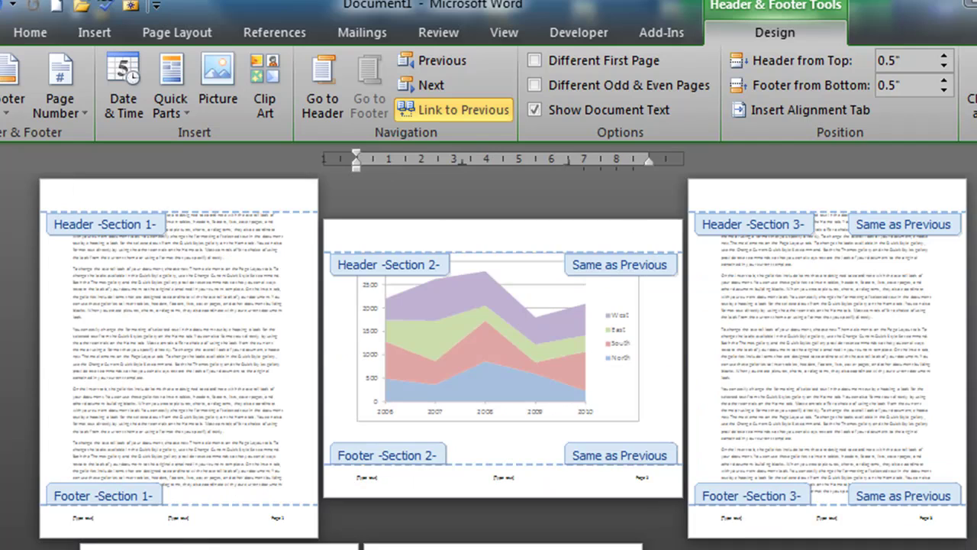
{"action": "left_click", "coordinate": [969, 84]}
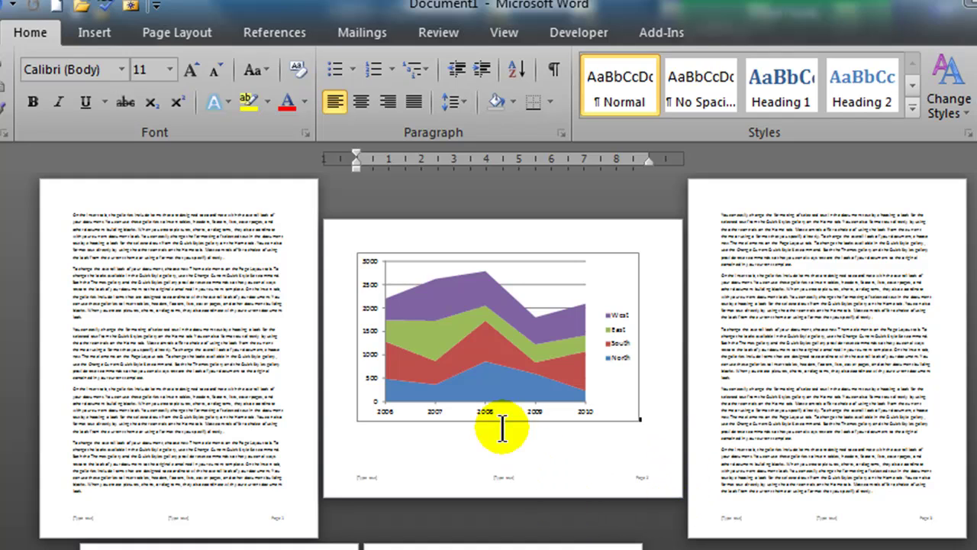
{"action": "scroll", "coordinate": [580, 489], "scroll_direction": "down", "scroll_amount": 2}
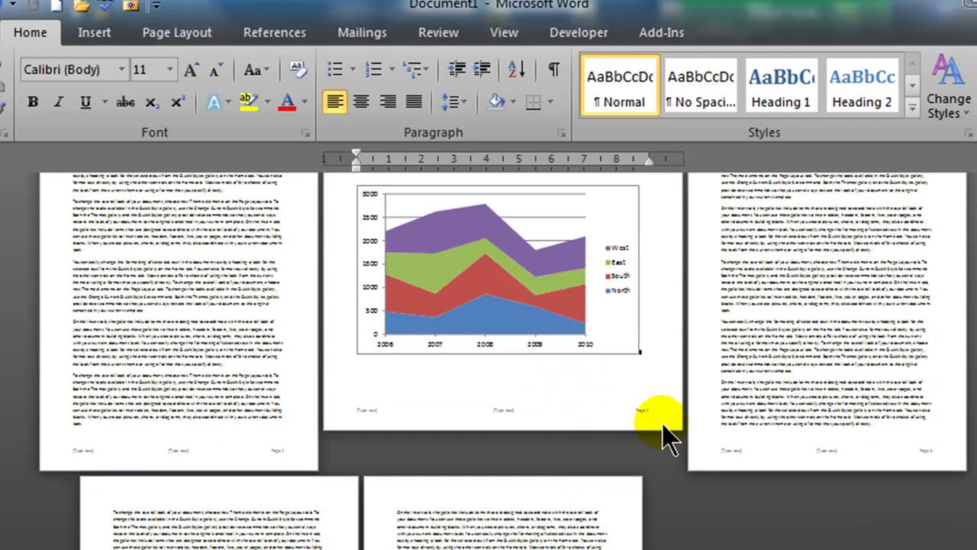